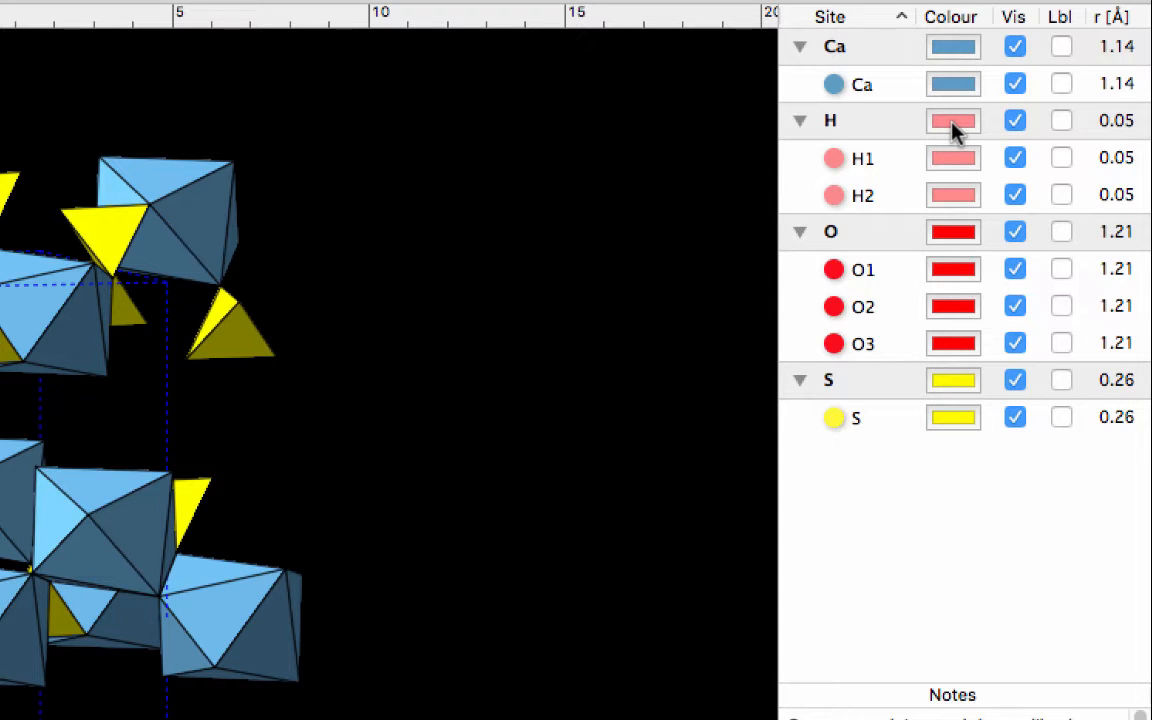
Step: Recolour the H1 hydrogen site a stronger red, and undo the colour change
click(953, 160)
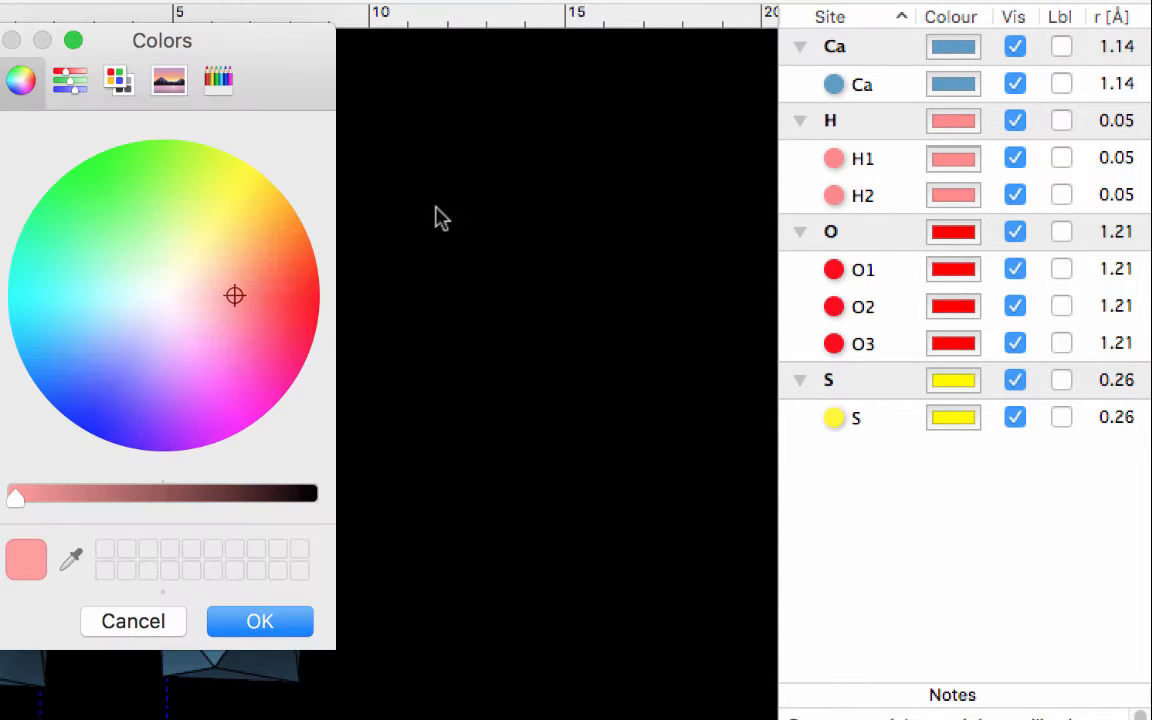
click(281, 292)
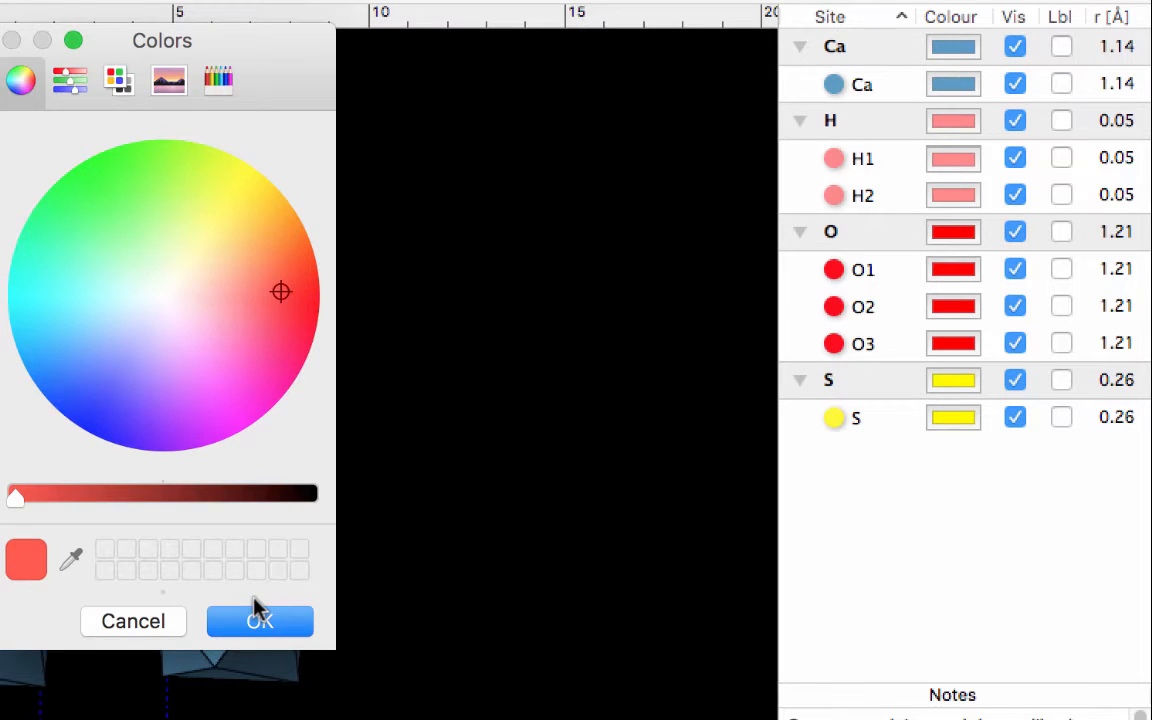
click(257, 624)
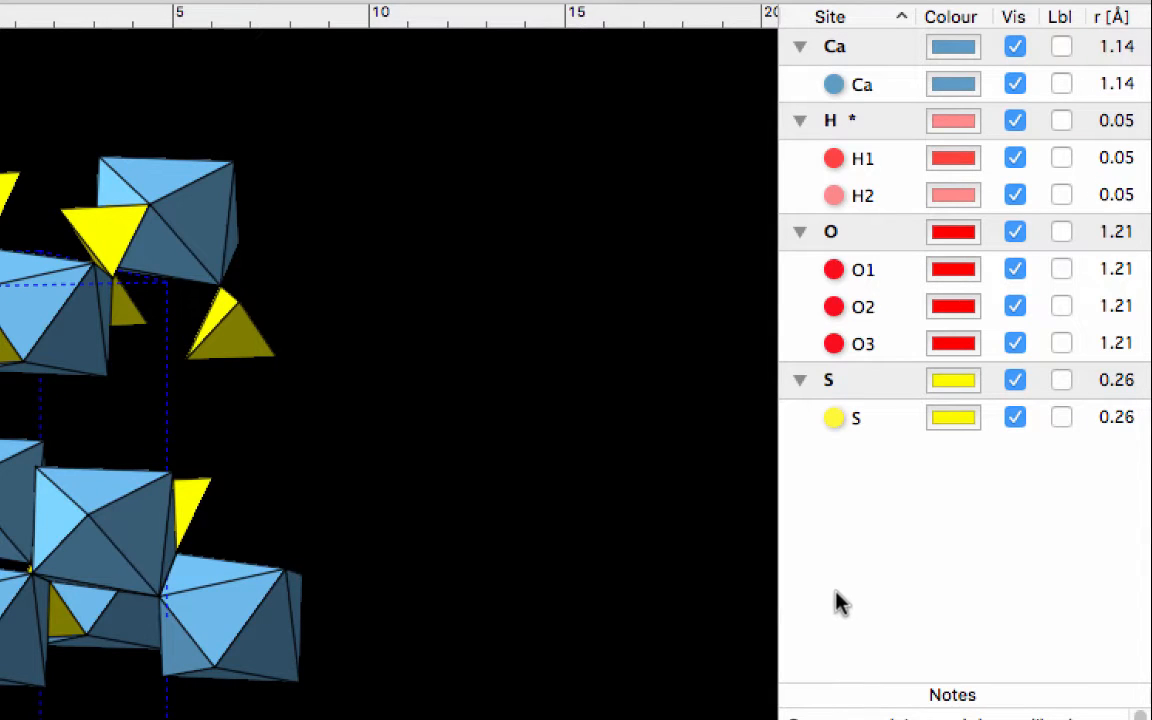
key(super+z)
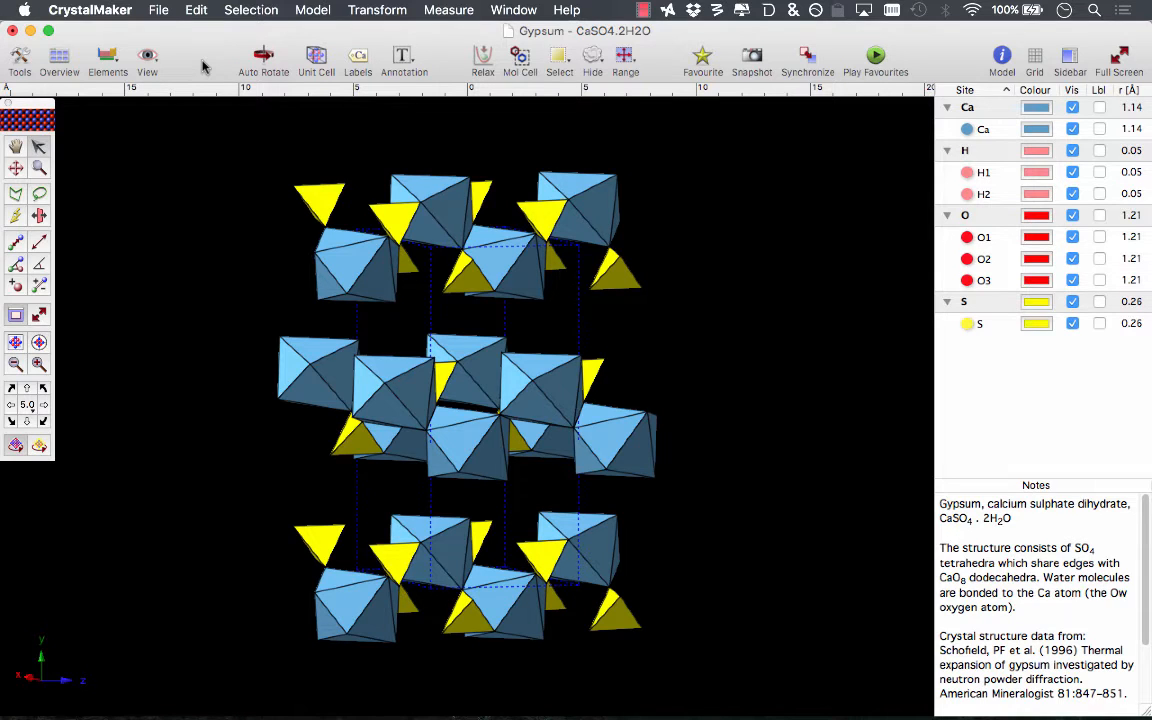
right_click(203, 66)
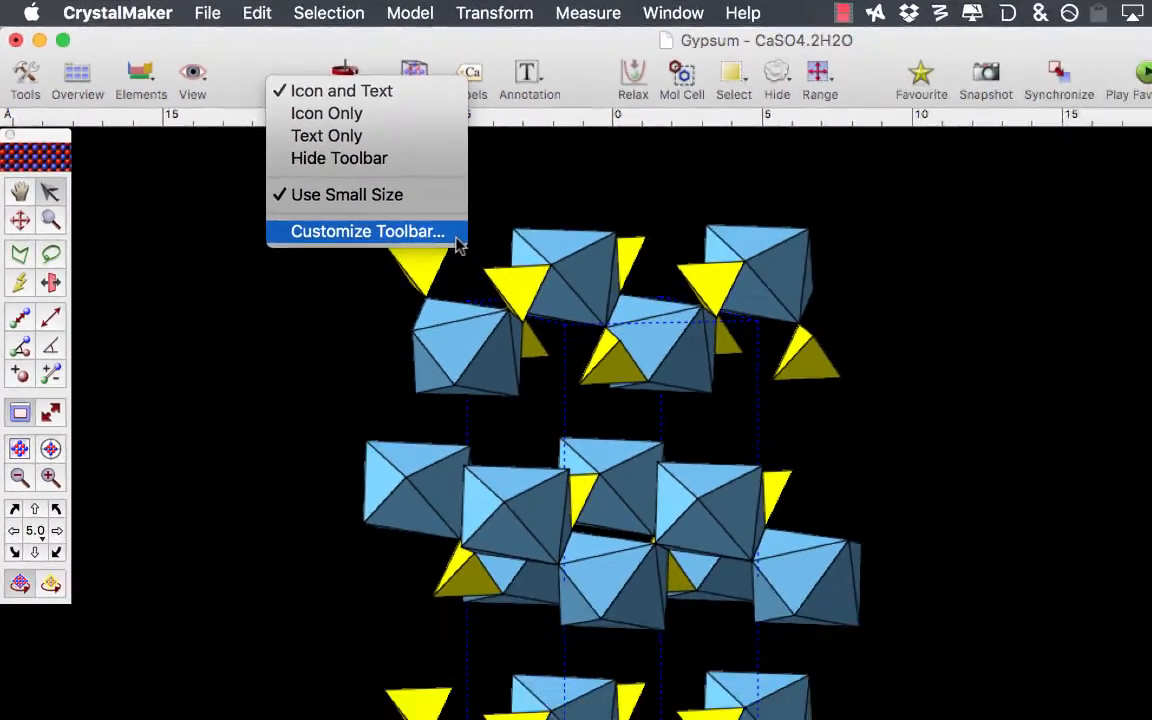
click(97, 197)
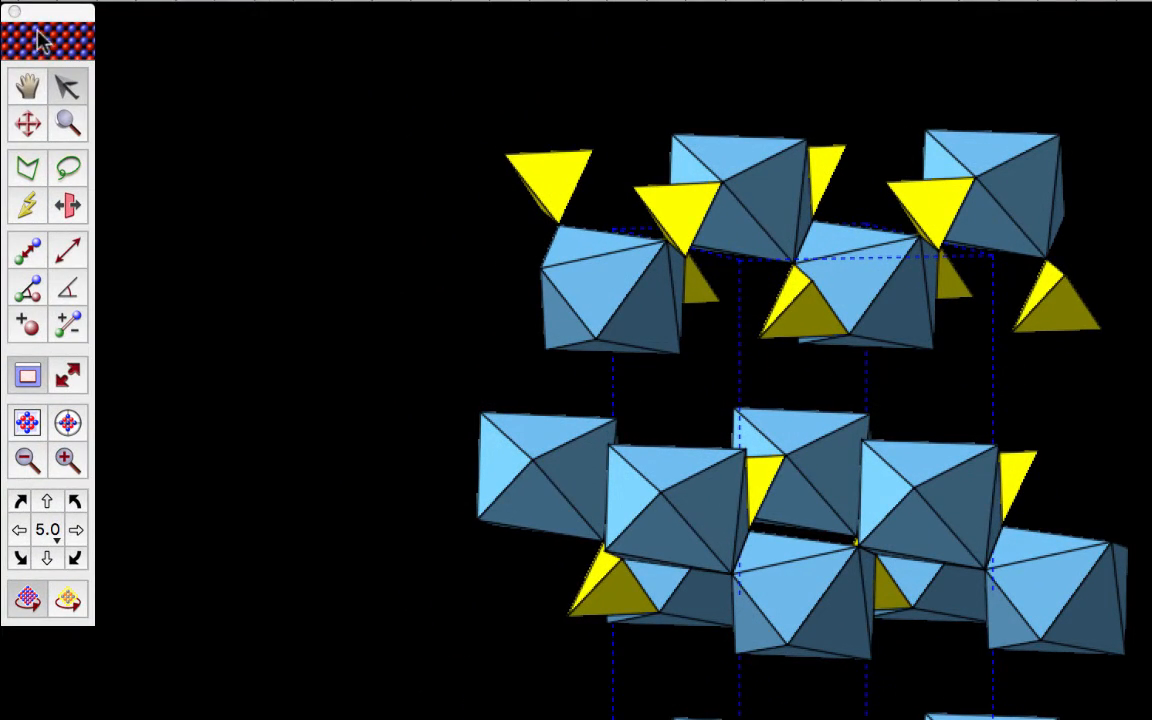
mouse_move(41, 15)
mouse_down()
mouse_move(134, 108)
mouse_move(72, 10)
mouse_move(52, 28)
mouse_move(41, 19)
mouse_up()
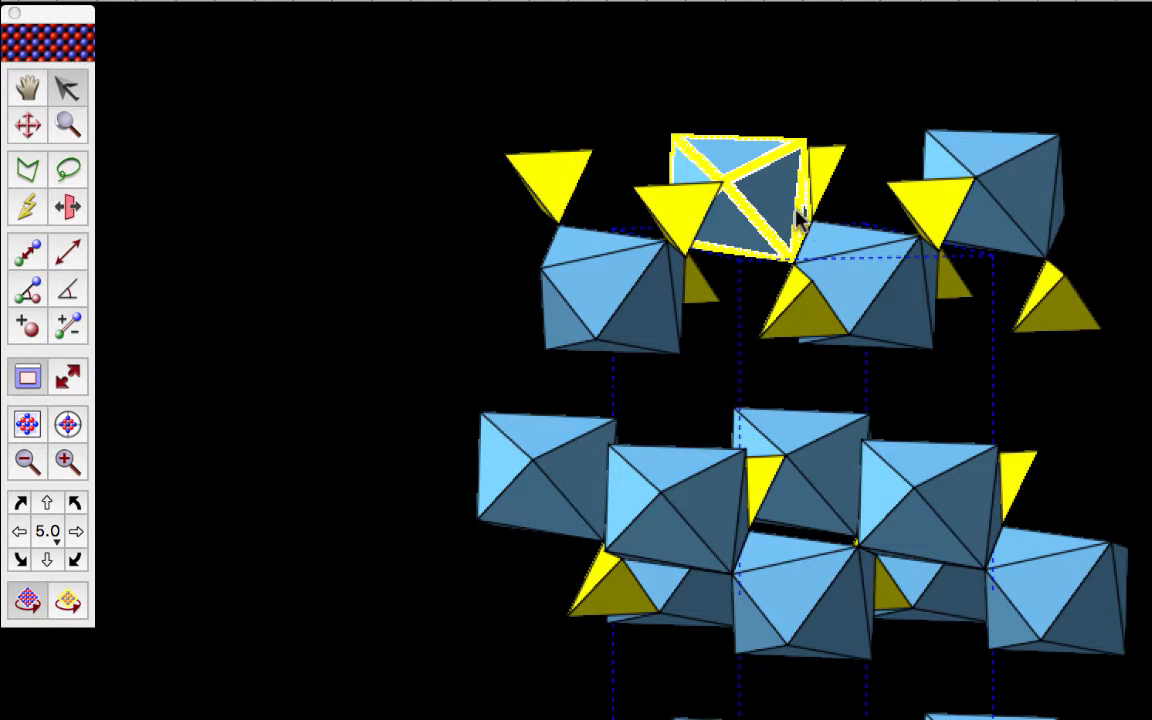
mouse_move(790, 205)
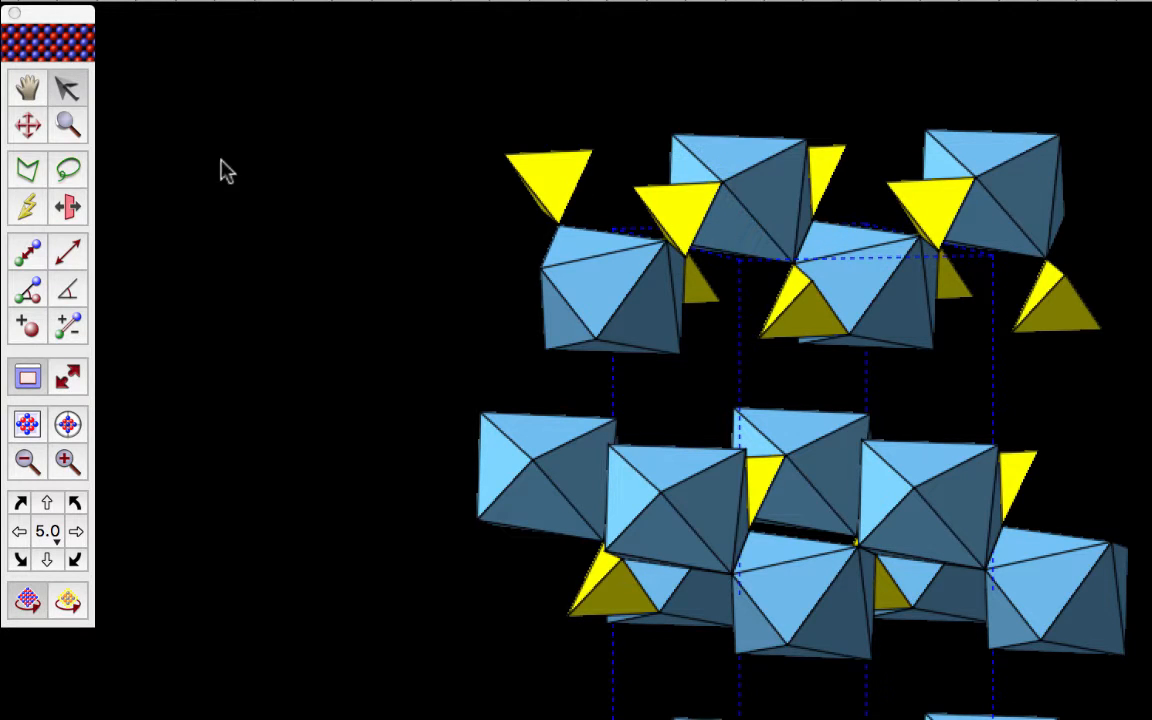
Step: Rotate the gypsum structure freely back and forth about its vertical axis with the hand tool
click(27, 91)
drag(729, 377, 861, 383)
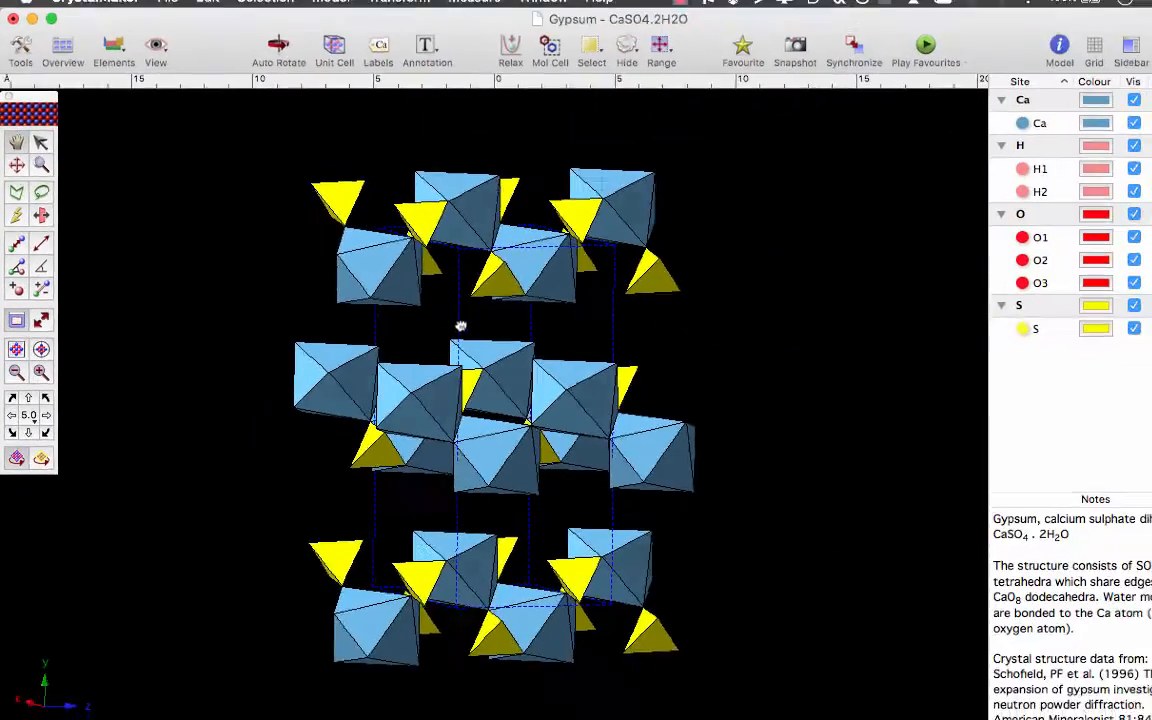
drag(501, 318, 408, 317)
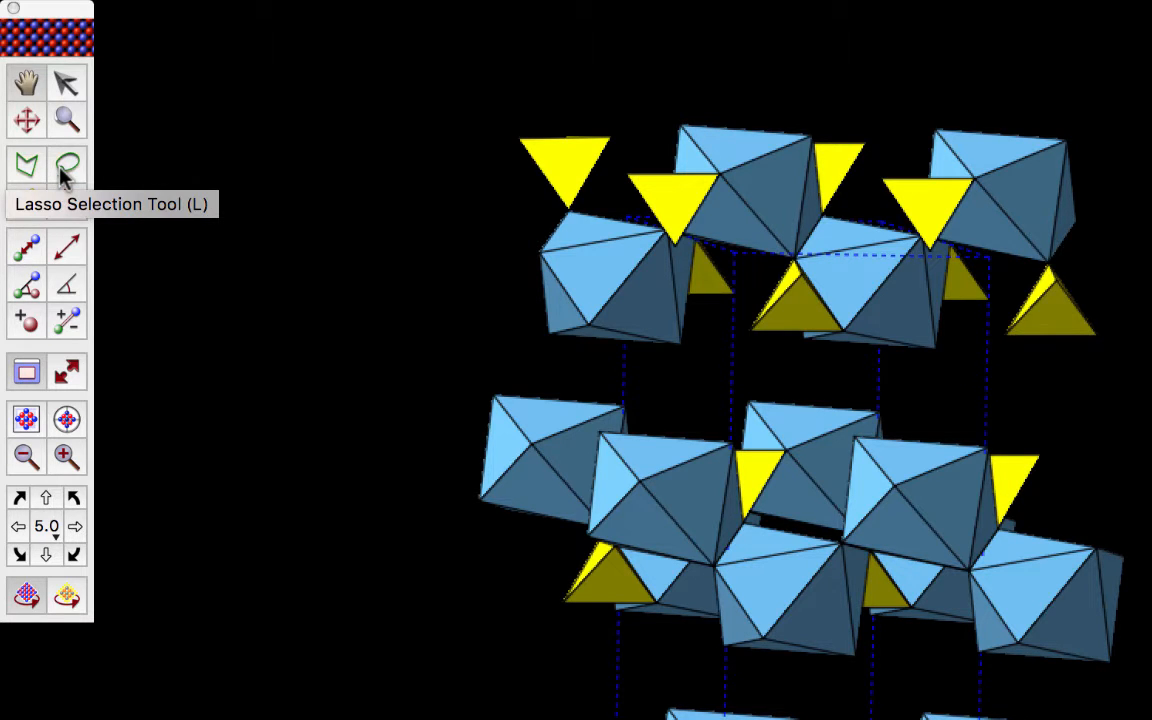
Step: Select the uppermost layer of calcium and sulphate polyhedra by drawing a closed polygon selection around it
click(29, 170)
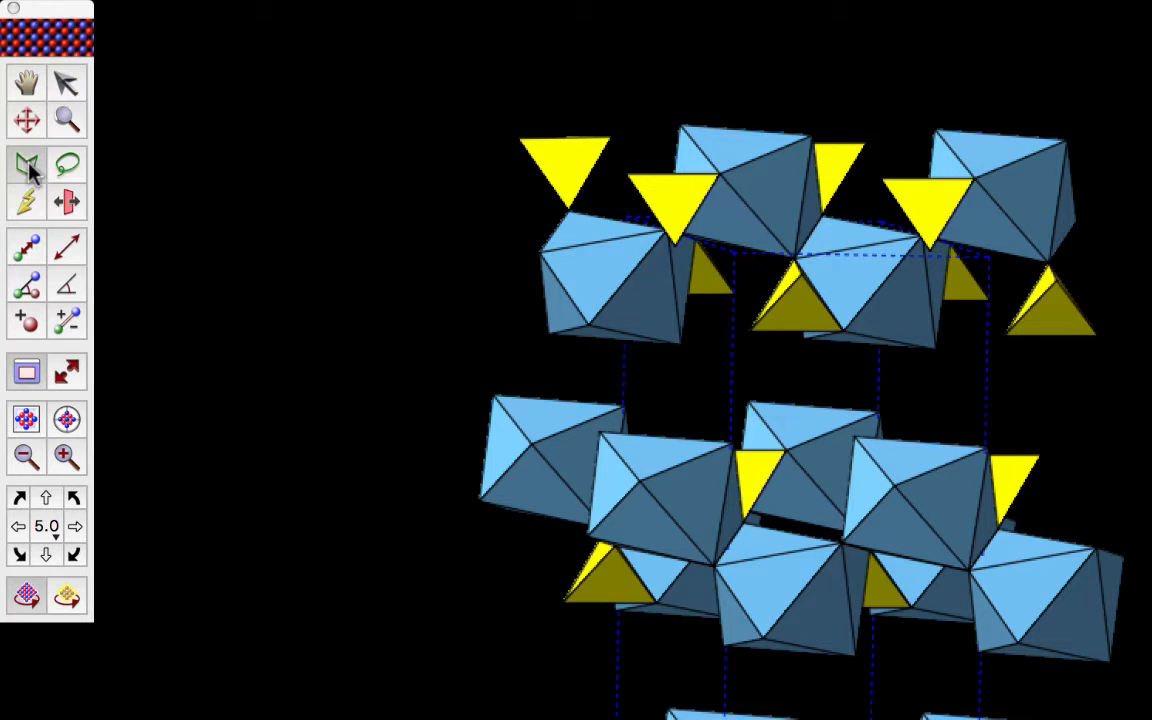
click(517, 100)
click(447, 242)
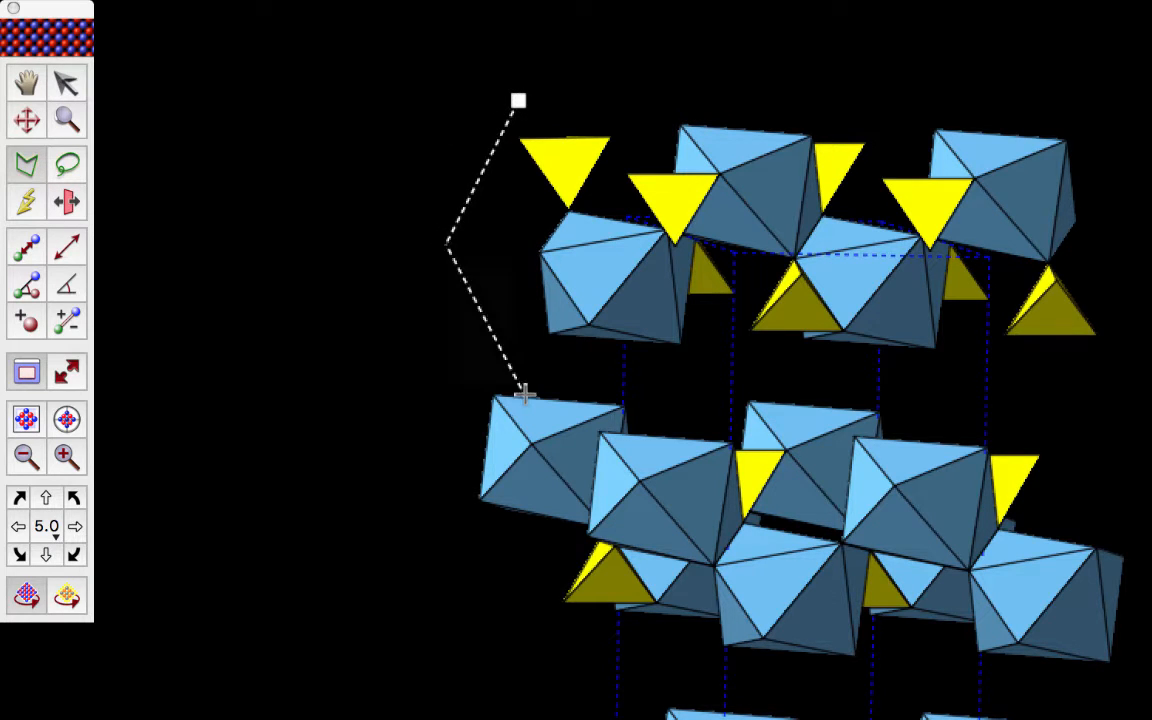
click(524, 395)
click(955, 381)
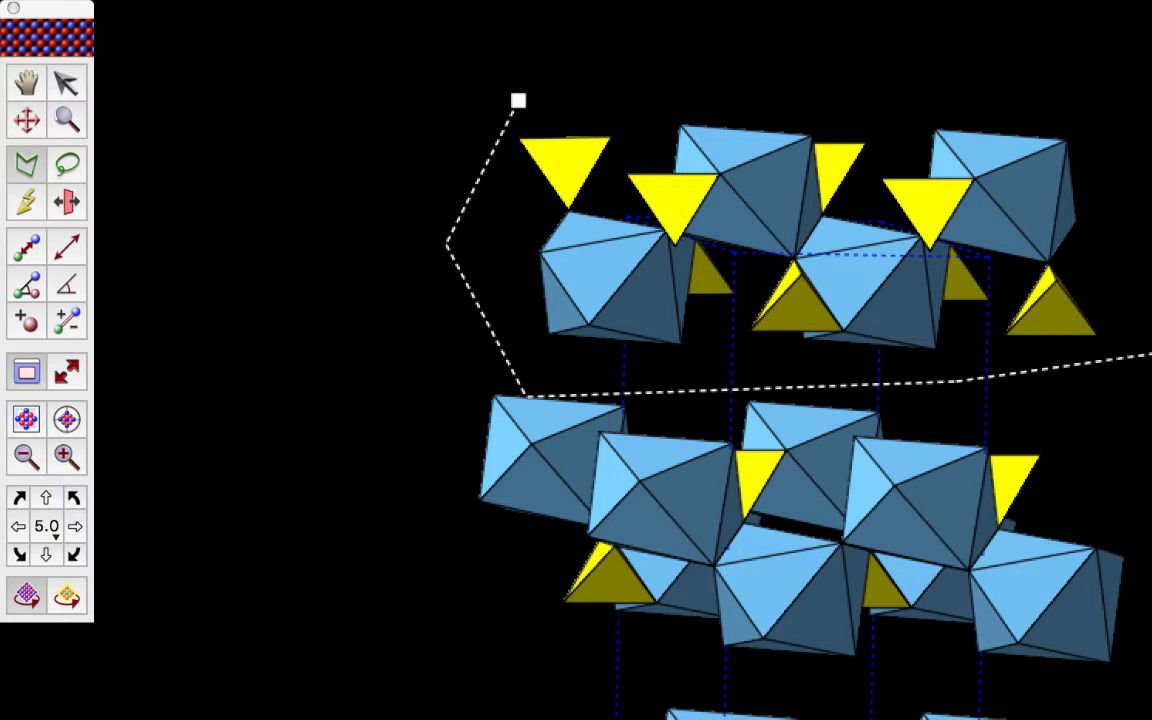
click(1126, 87)
click(517, 100)
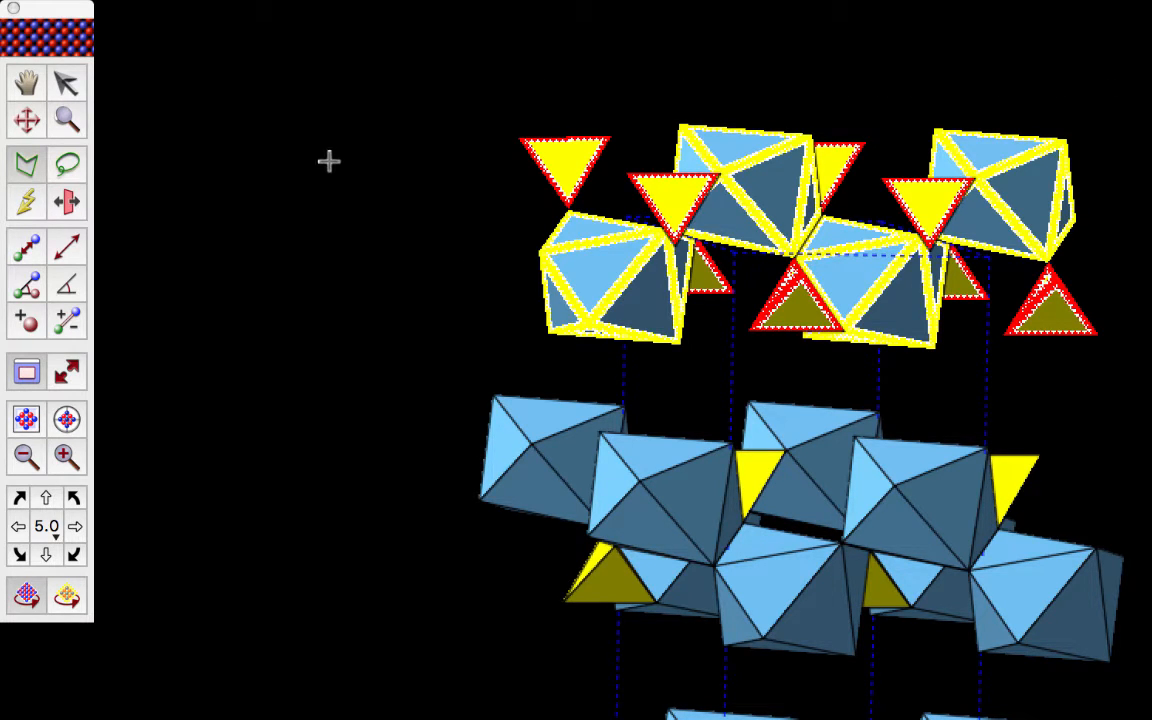
Step: Hide the selected polyhedra layer, undo the hiding and clear the selection
right_click(432, 143)
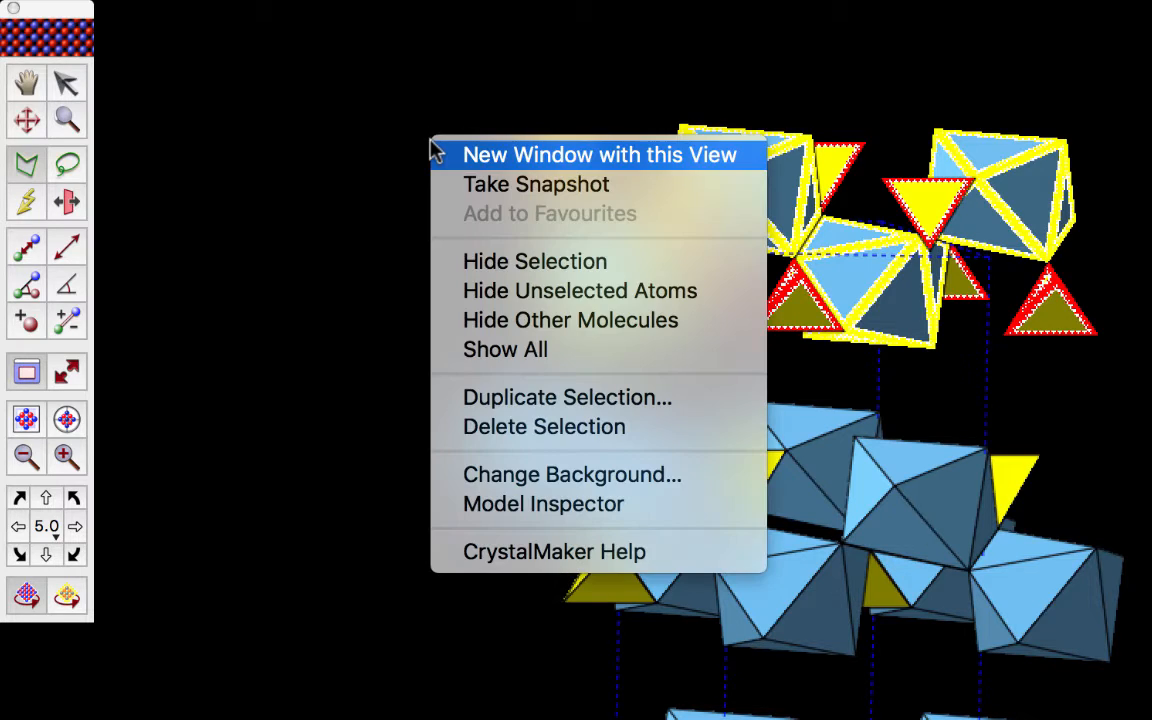
click(469, 261)
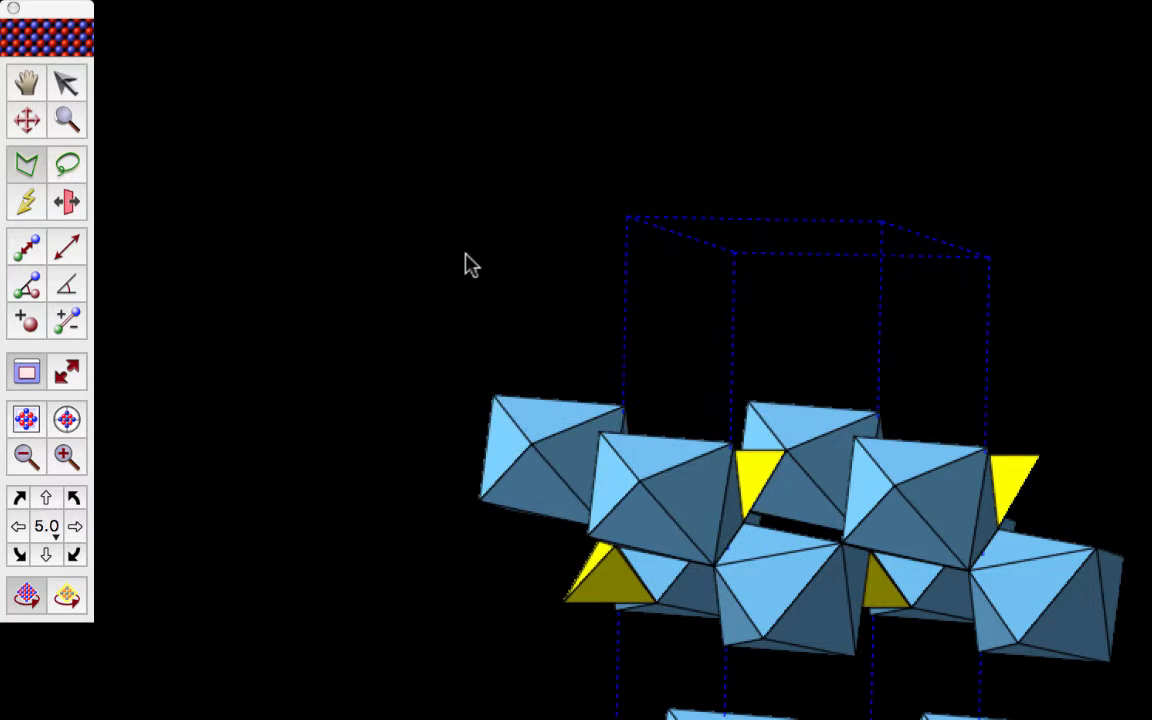
key(super+z)
key(Escape)
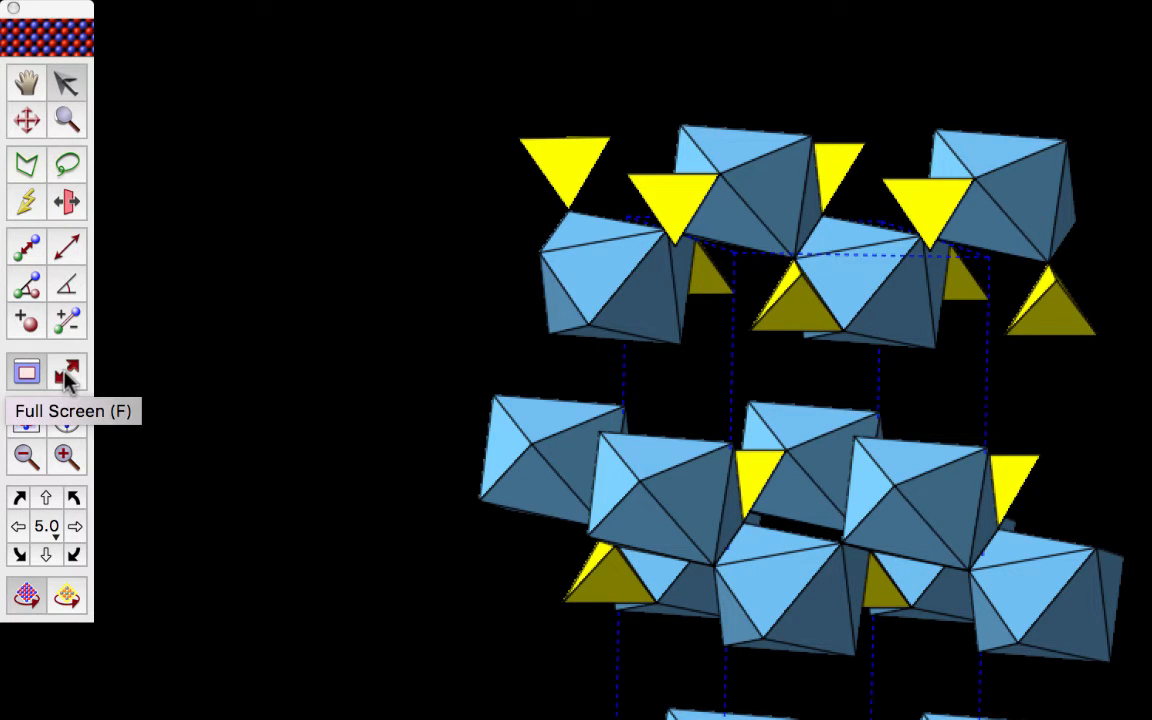
Step: Zoom the model in and out one step, and rotate it sideways both ways in 5-degree increments
click(63, 456)
click(26, 456)
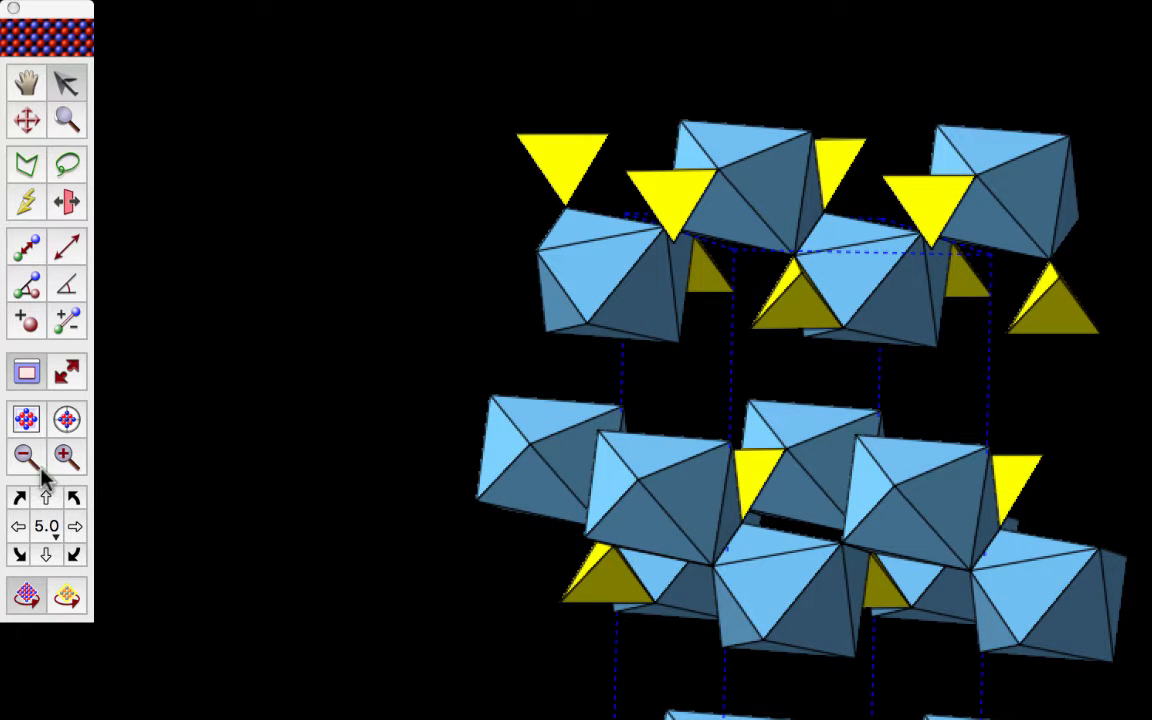
click(76, 528)
click(47, 527)
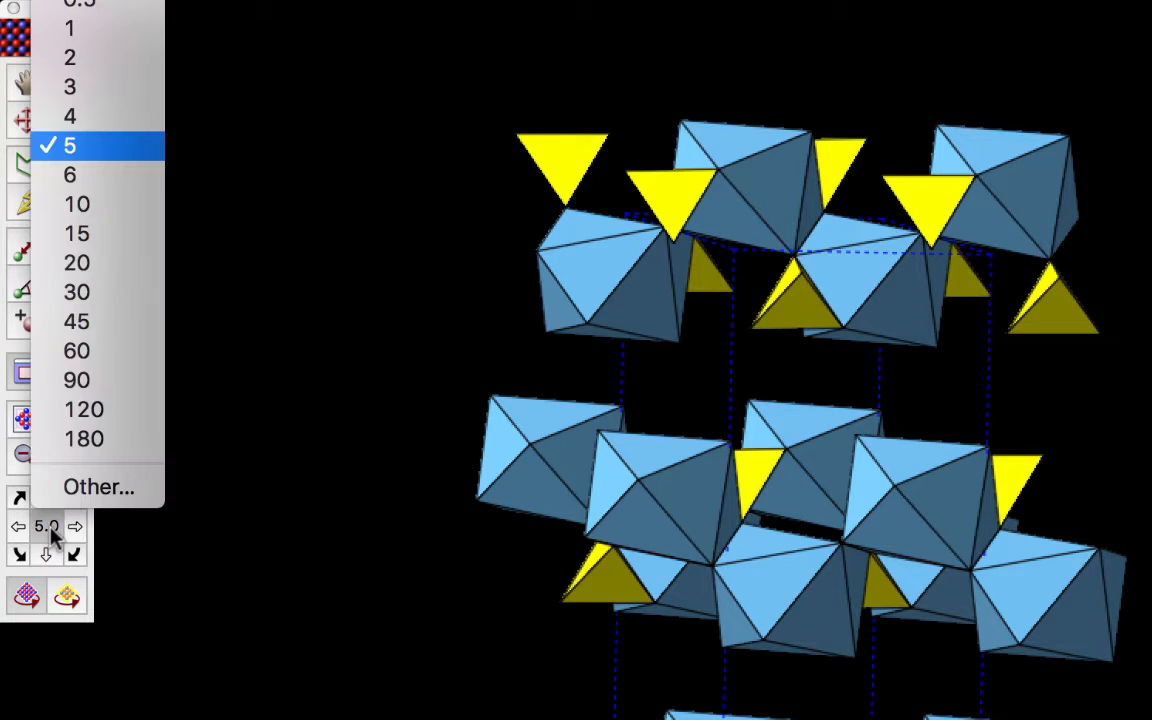
click(100, 146)
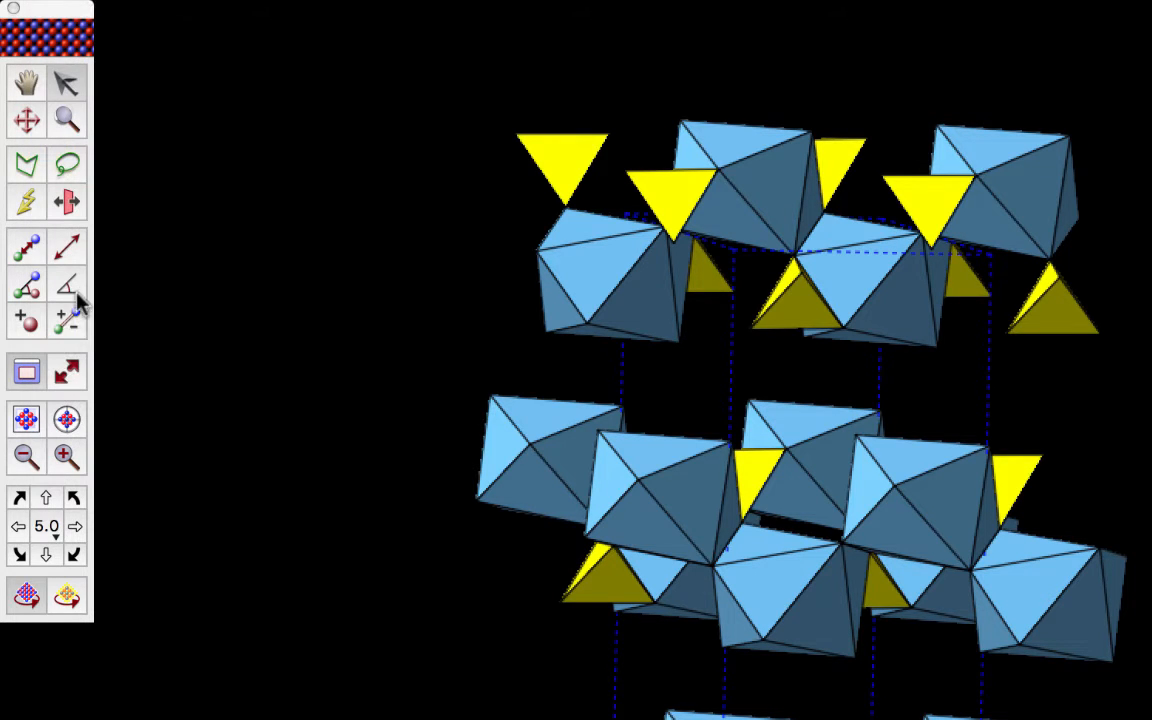
click(74, 529)
click(74, 529)
click(18, 527)
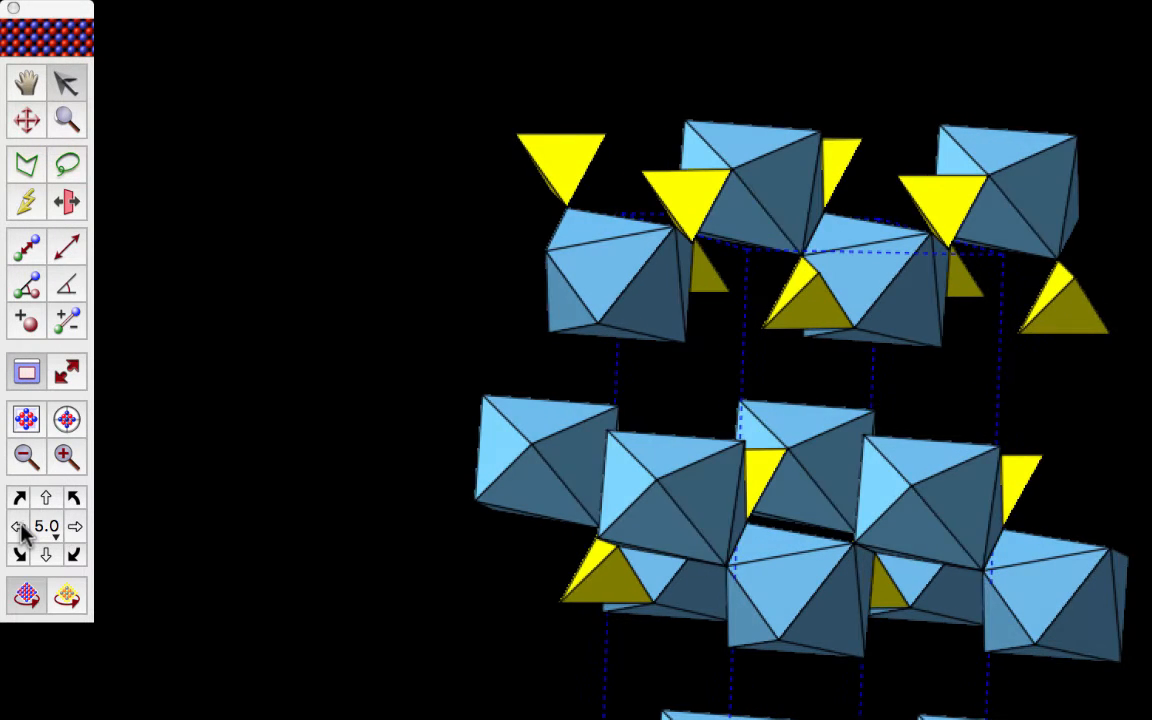
click(18, 527)
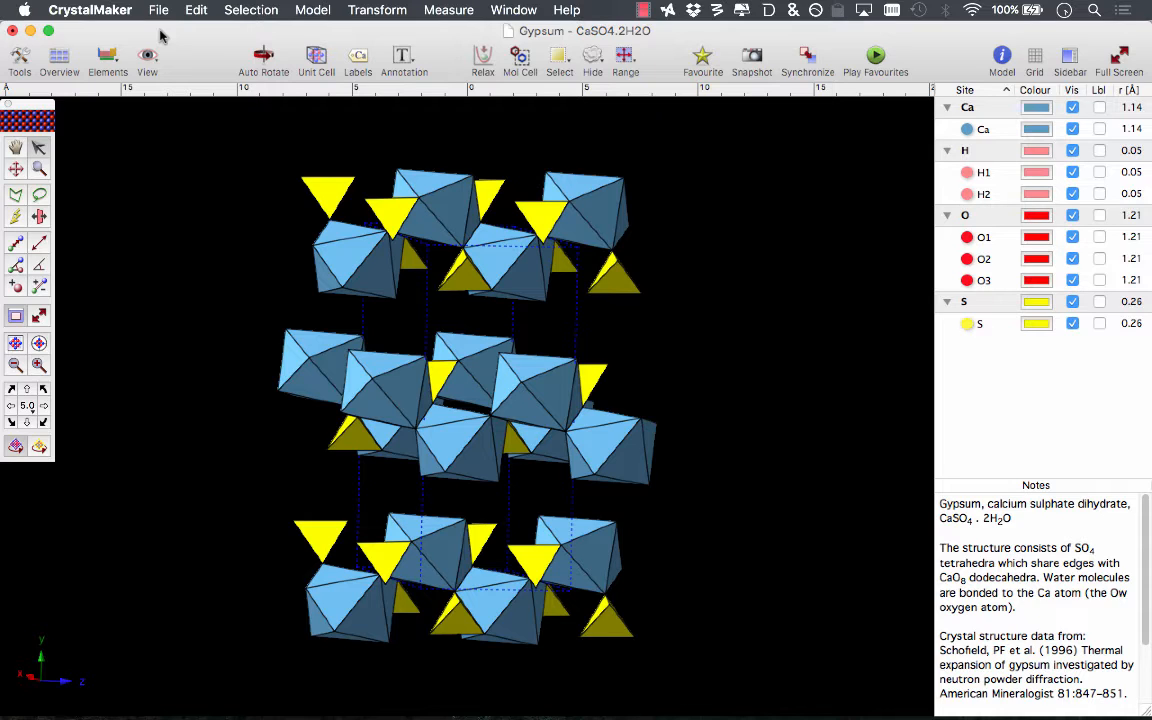
Step: Start a new crystal and browse the face-centred (F) cubic spacegroups without choosing one
click(158, 10)
mouse_move(165, 32)
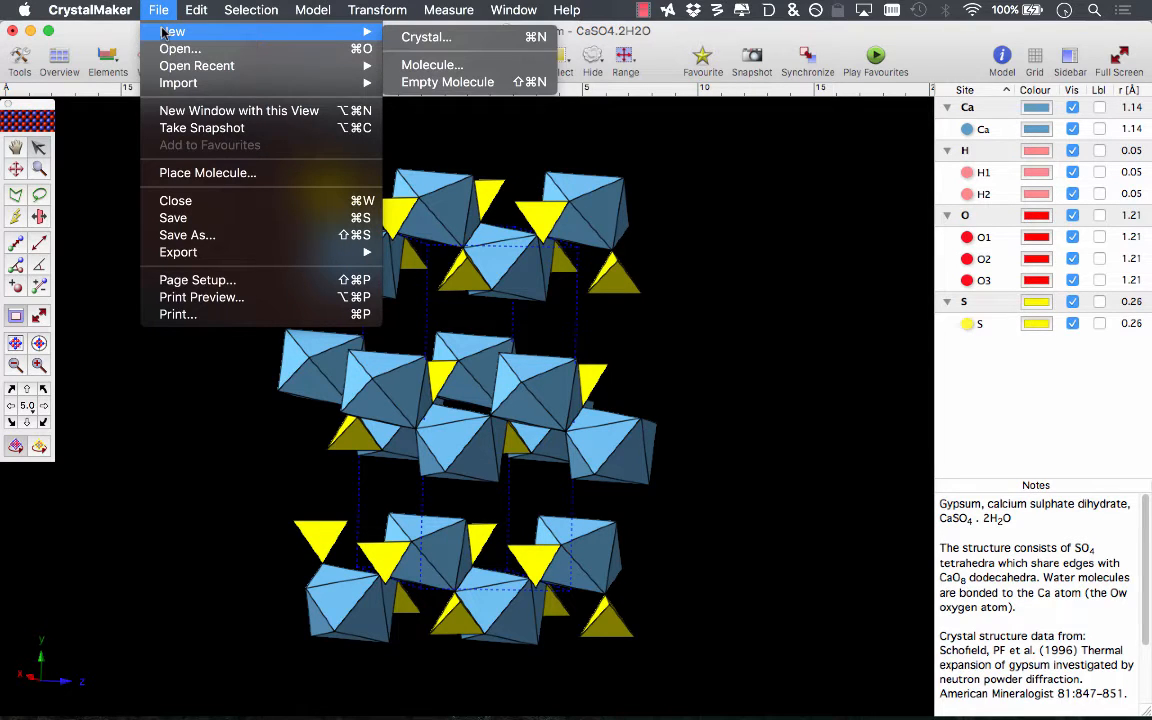
click(413, 38)
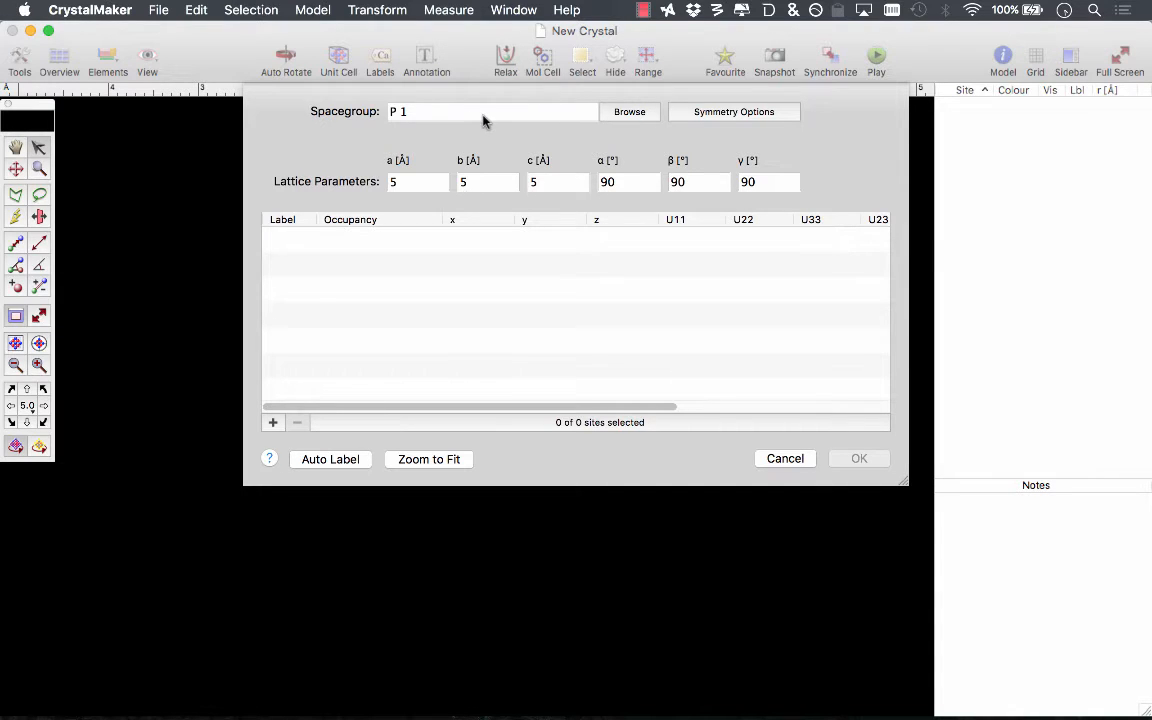
click(641, 112)
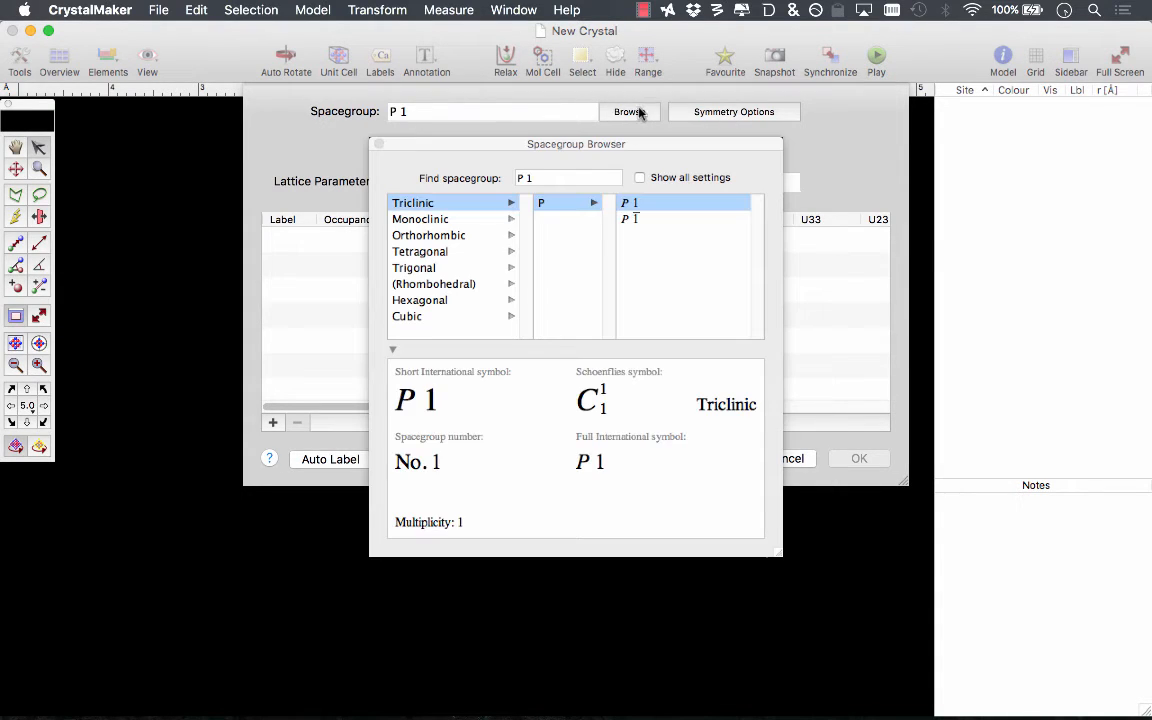
click(425, 317)
click(550, 237)
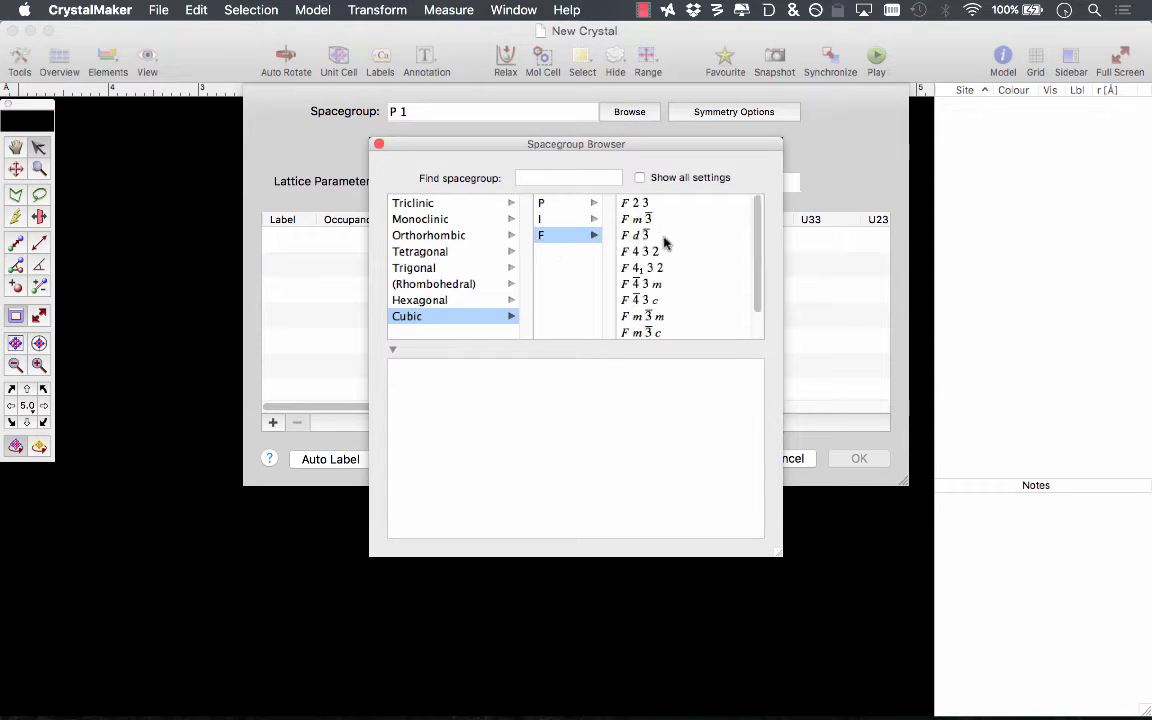
click(379, 144)
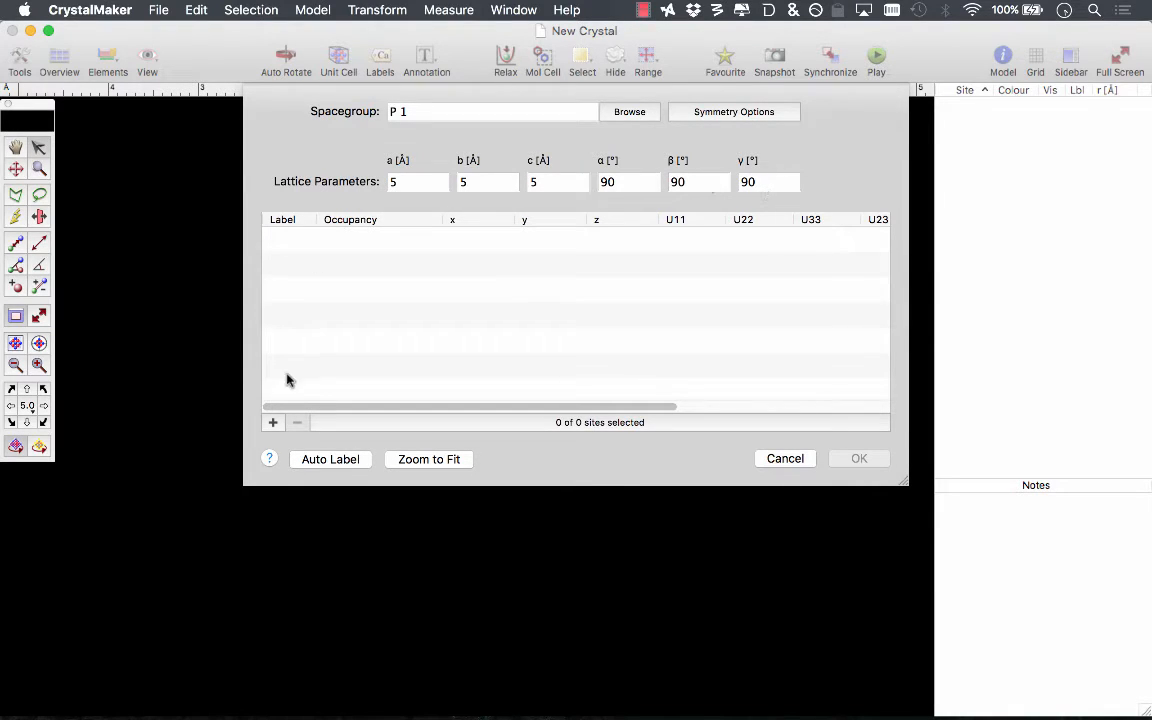
Step: Add a Si site at 0, 0, 0 to the new crystal's site list, and discard the new crystal
click(273, 423)
click(290, 242)
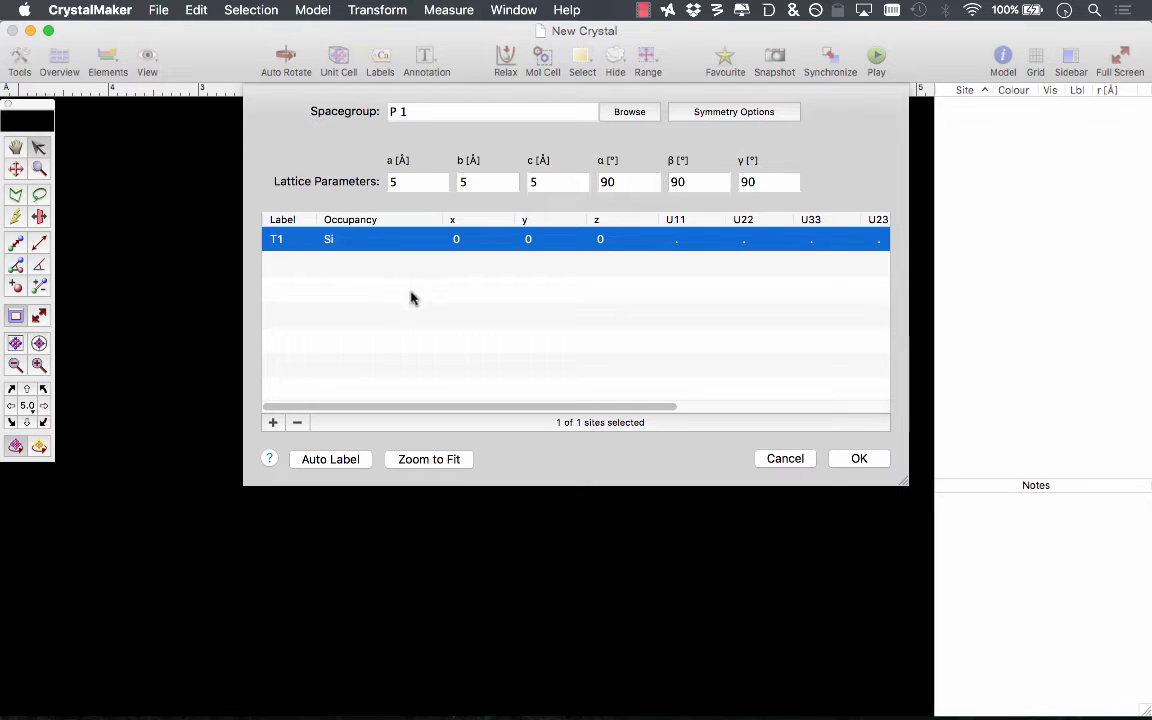
click(770, 455)
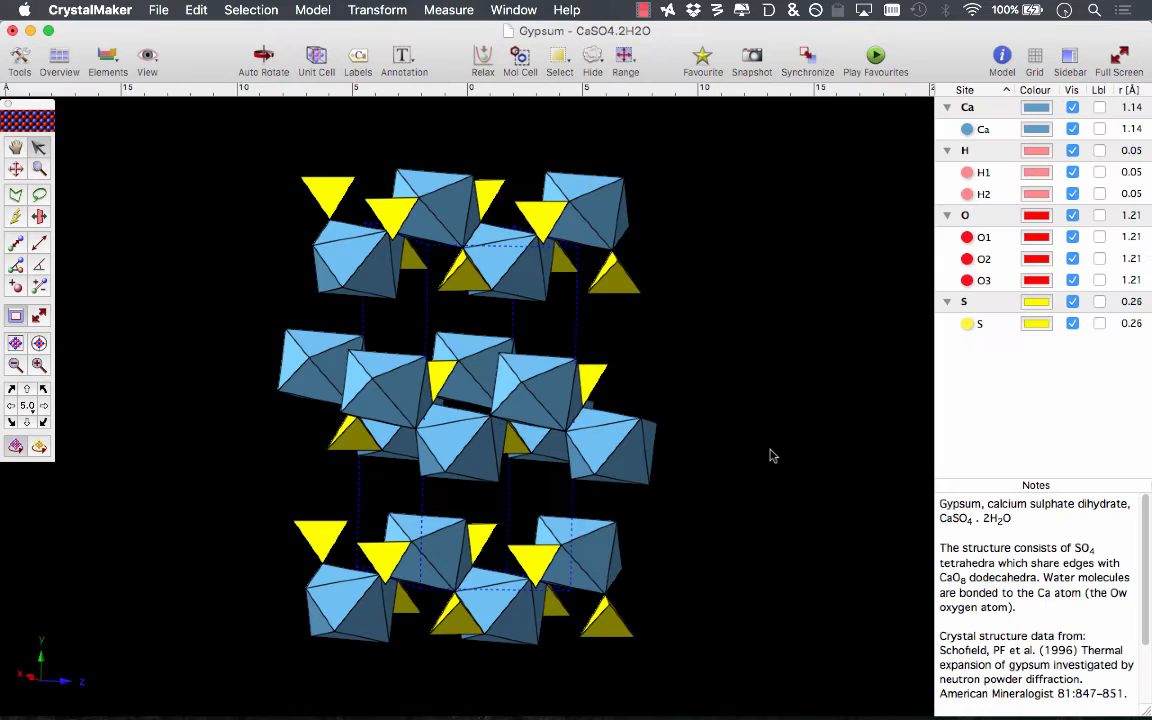
click(156, 14)
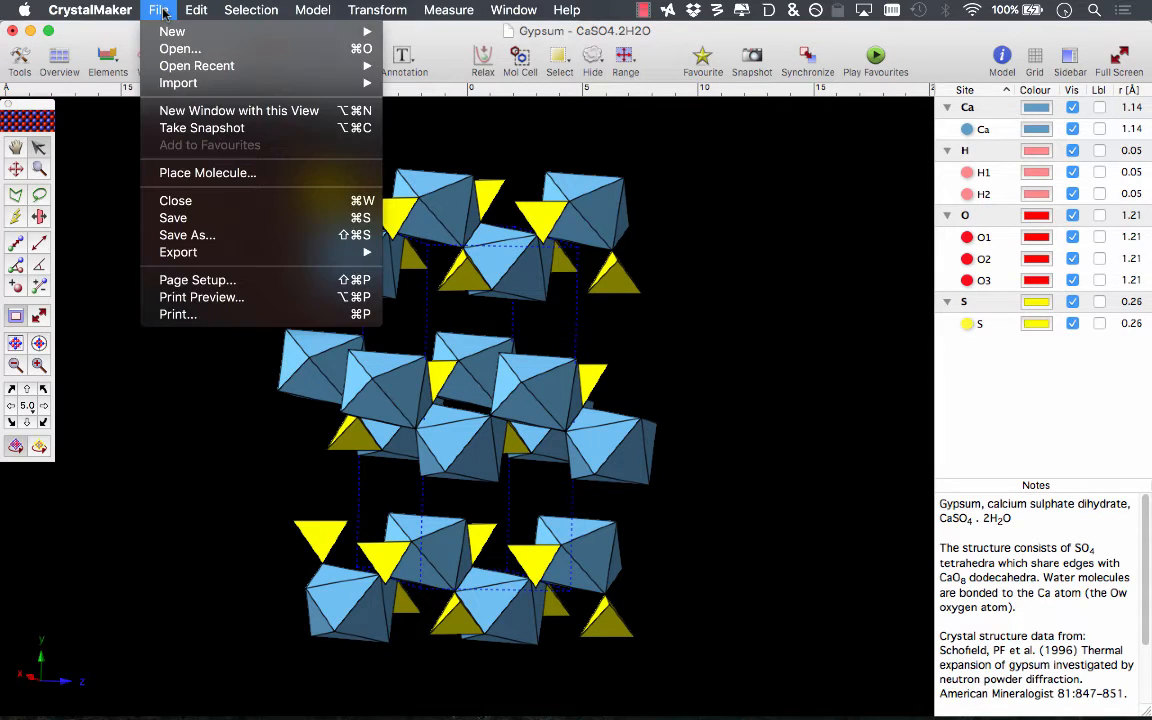
mouse_move(168, 84)
mouse_move(368, 84)
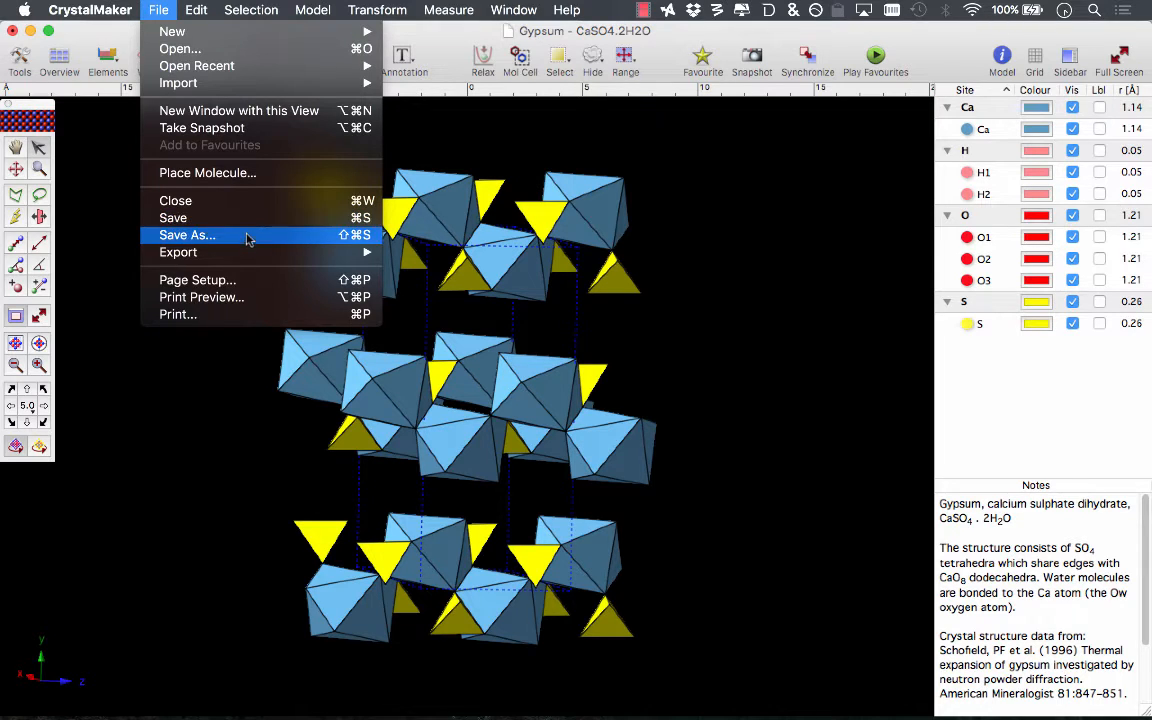
mouse_move(257, 254)
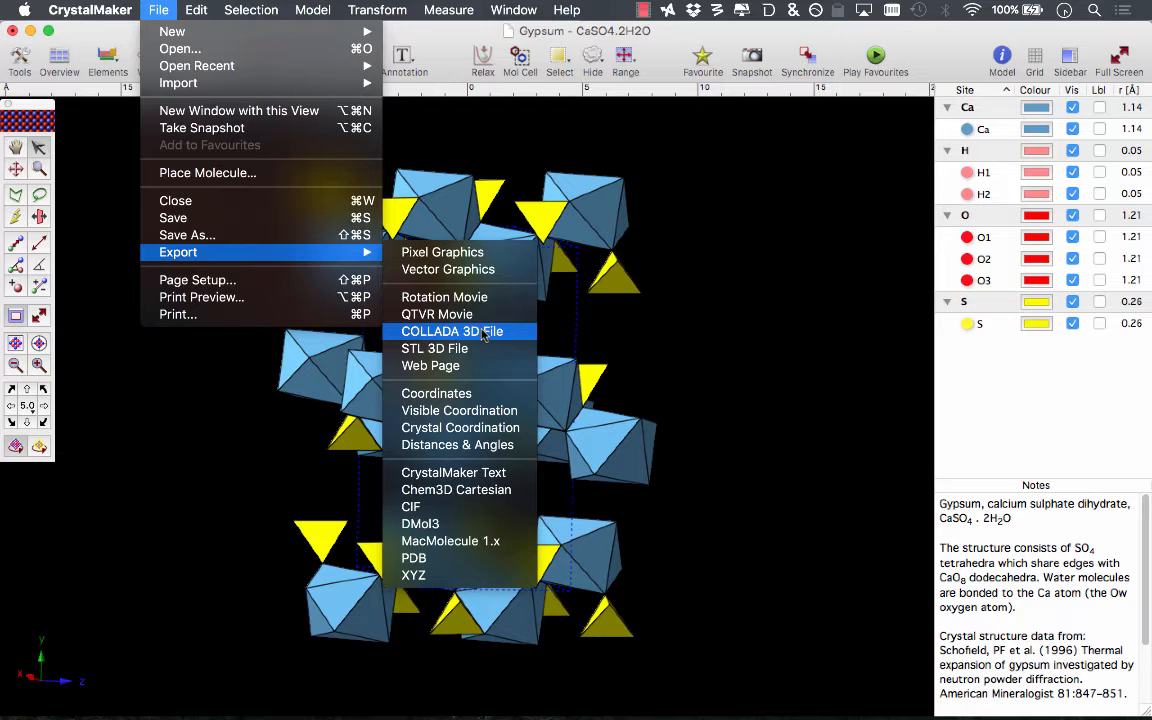
Step: Open the gypsum structure data, open the Ca site's x coordinate for editing, and accept the data as it is
mouse_move(200, 12)
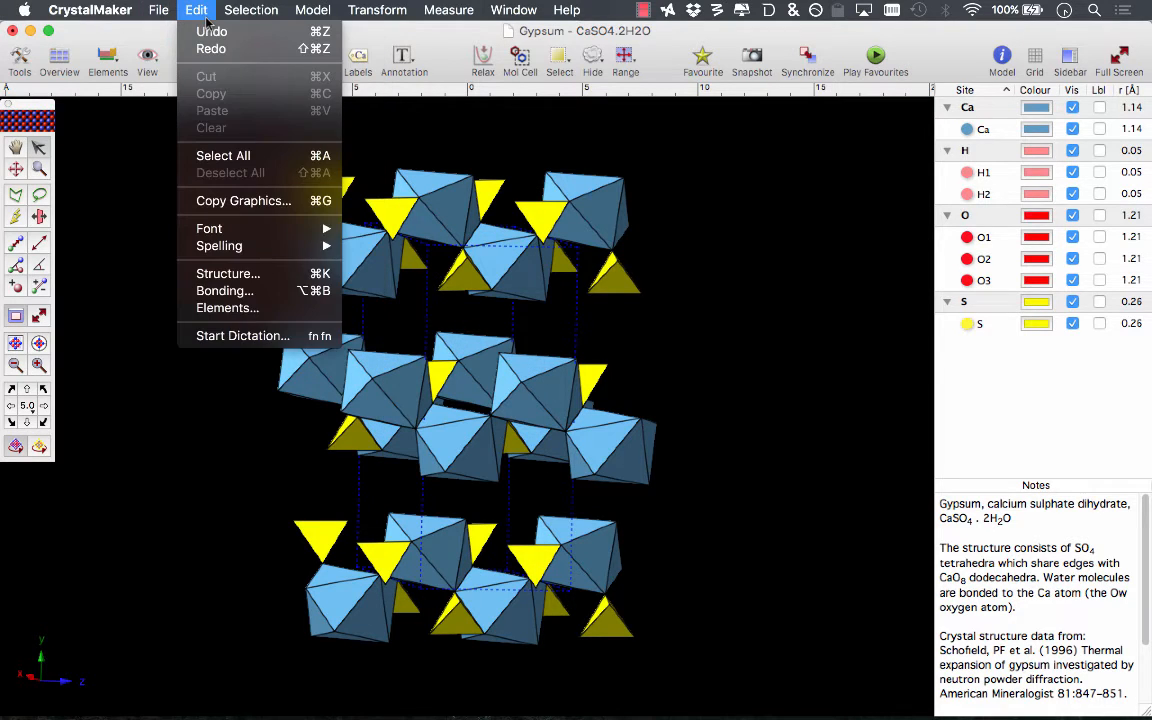
click(265, 275)
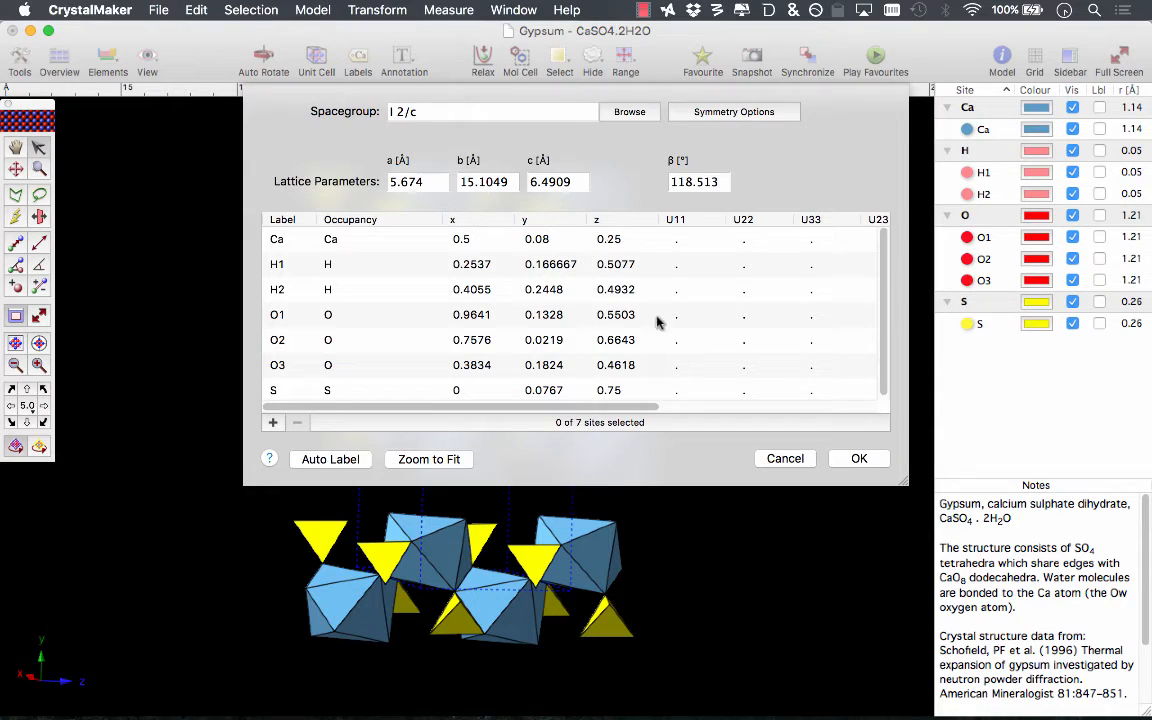
click(470, 242)
click(470, 240)
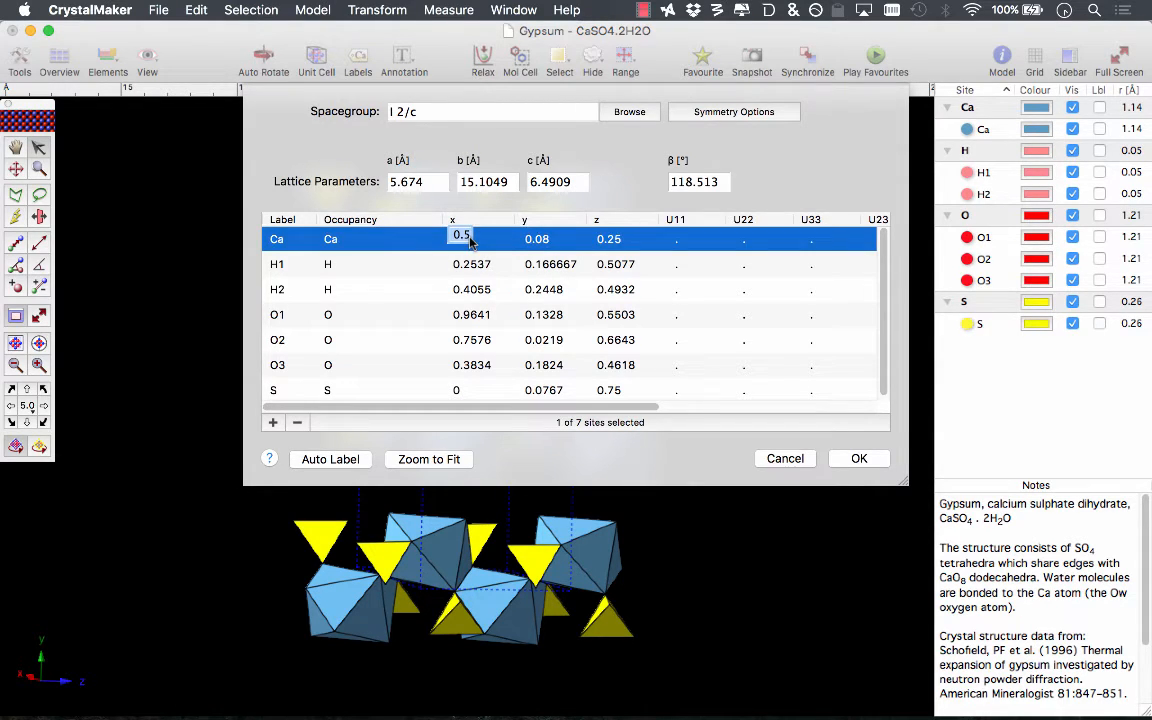
click(855, 459)
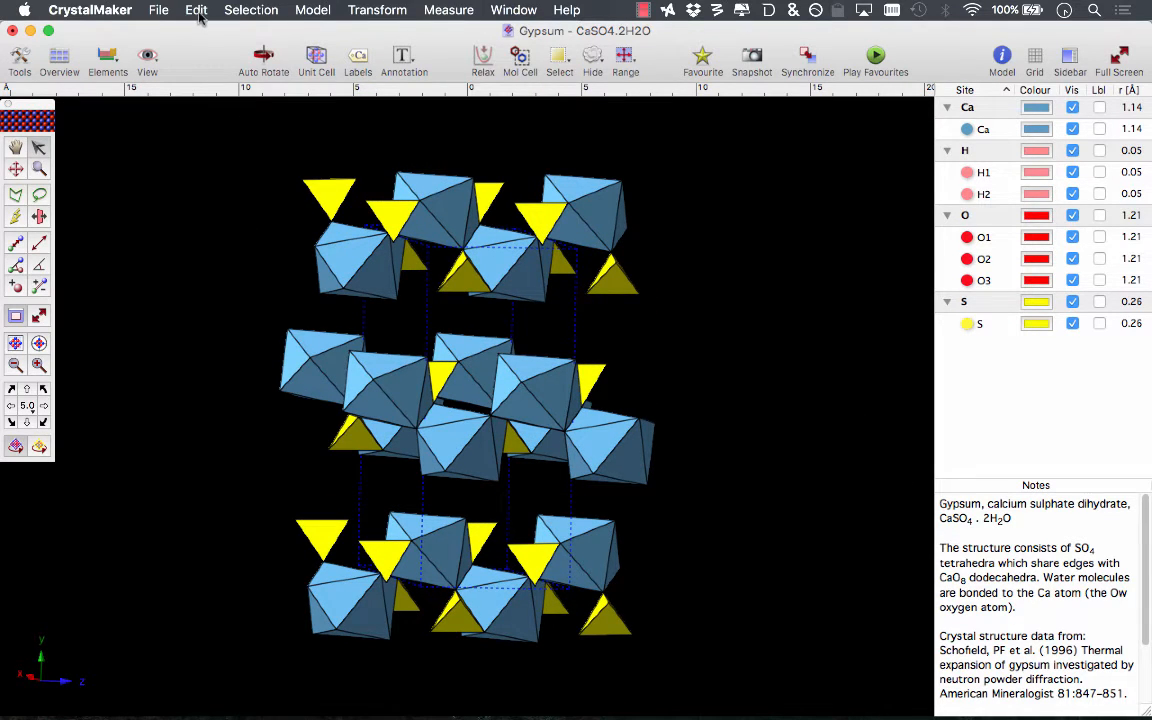
Step: Review the bonding definitions and coordination for the Ca–O, S–O and H–O pairs, and close the bonding editor
click(199, 12)
click(228, 290)
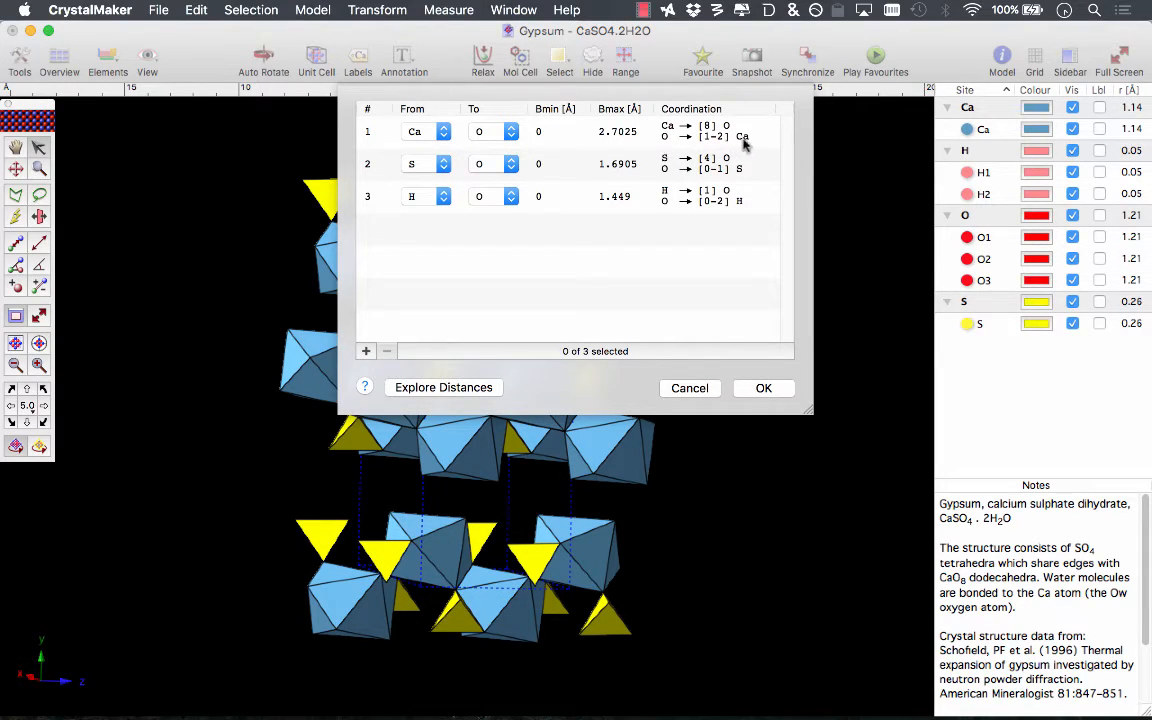
click(764, 390)
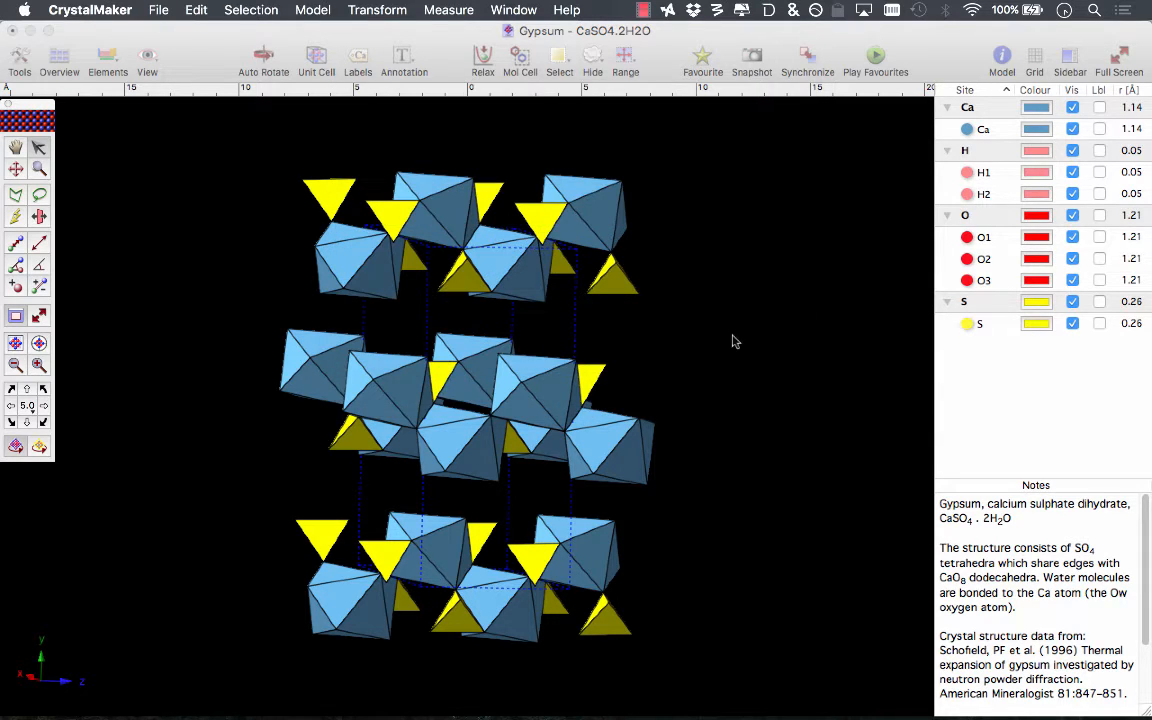
click(238, 10)
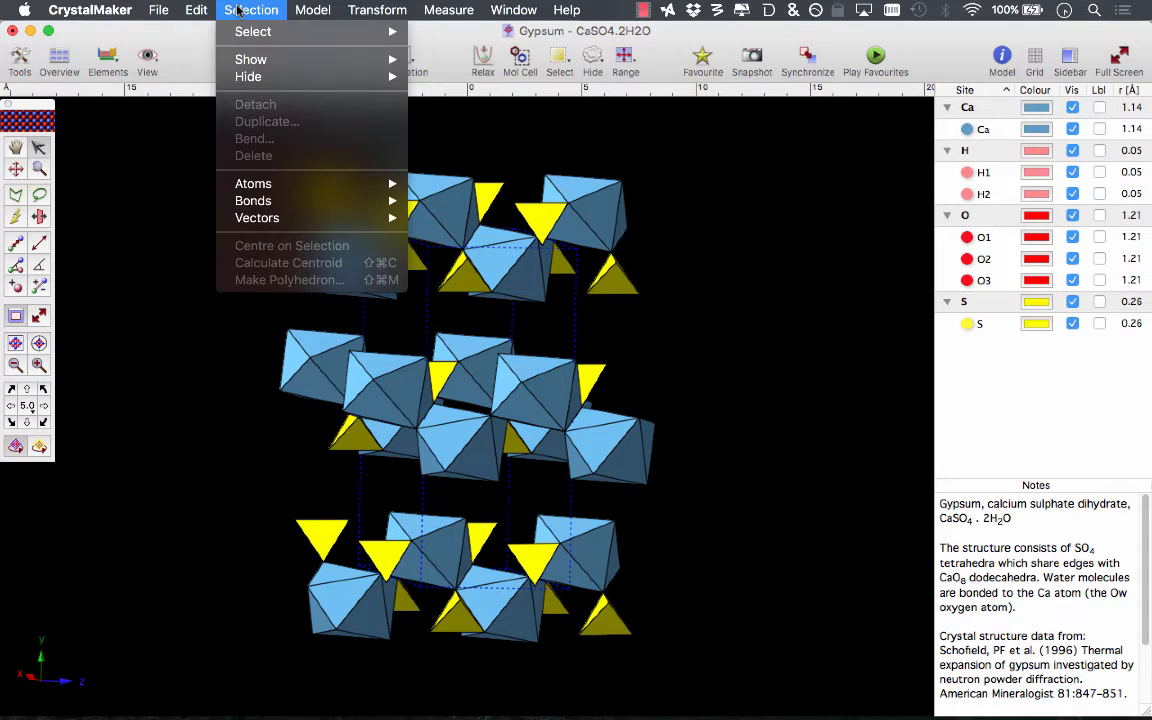
mouse_move(247, 188)
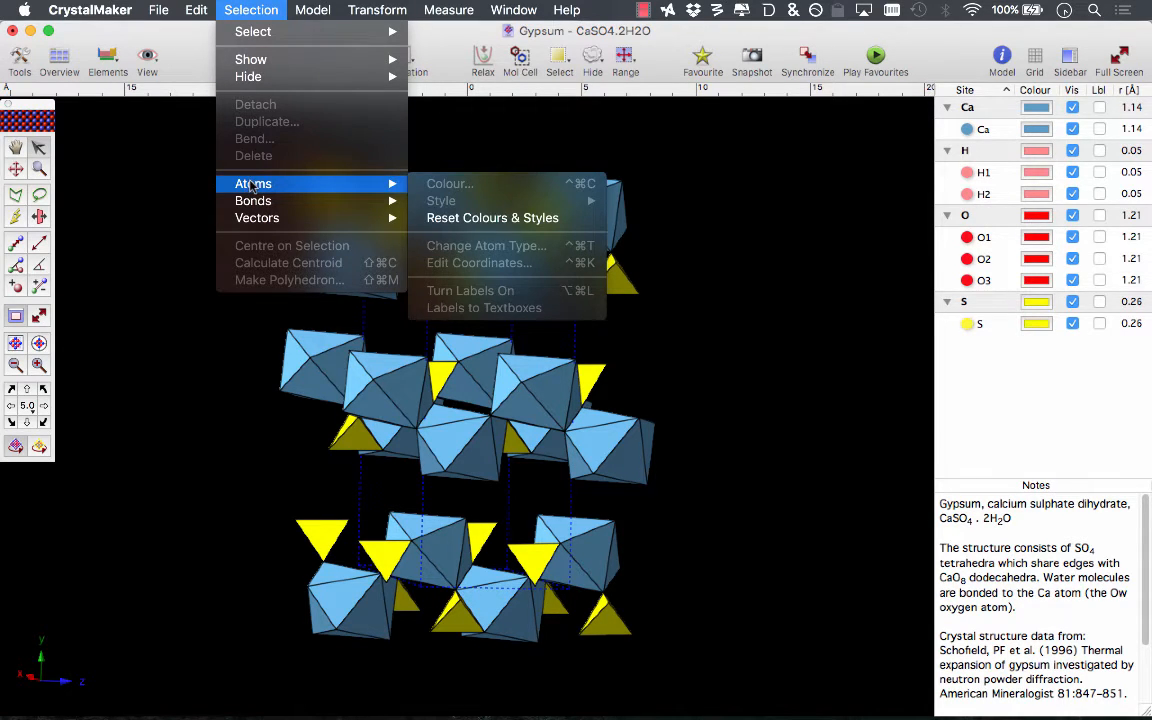
Step: Switch the model to Ball & Stick, select an oxygen atom in the middle layer, and rotate the structure by hand
mouse_move(322, 19)
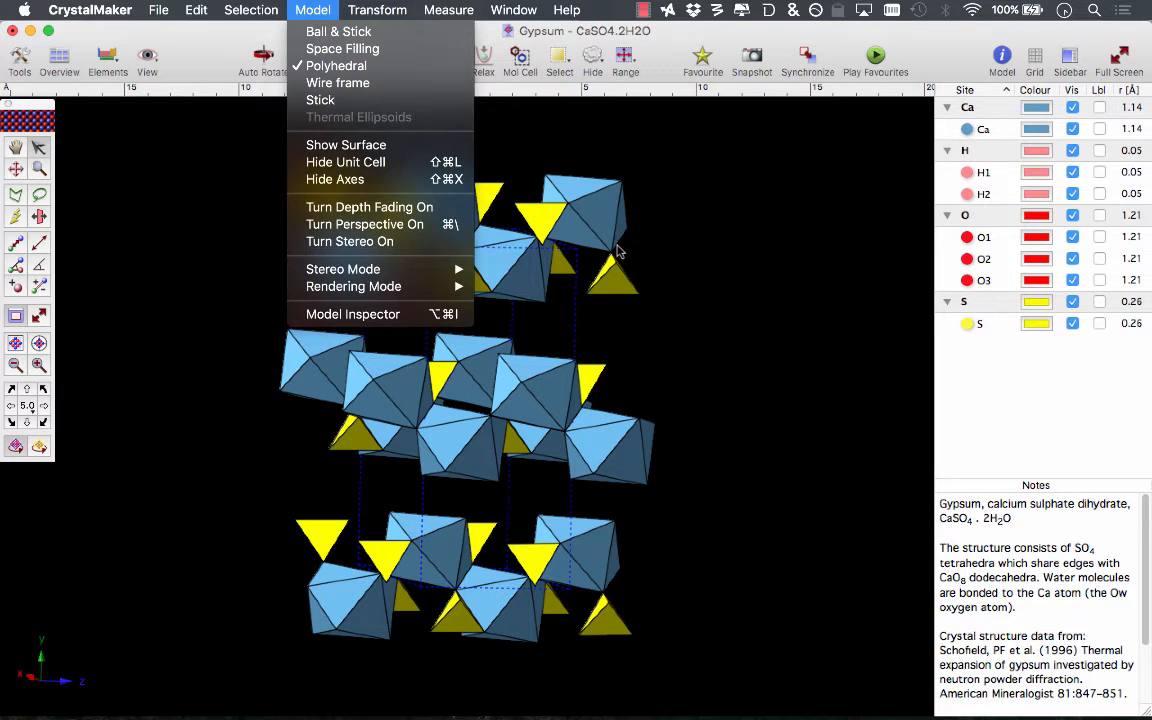
click(386, 37)
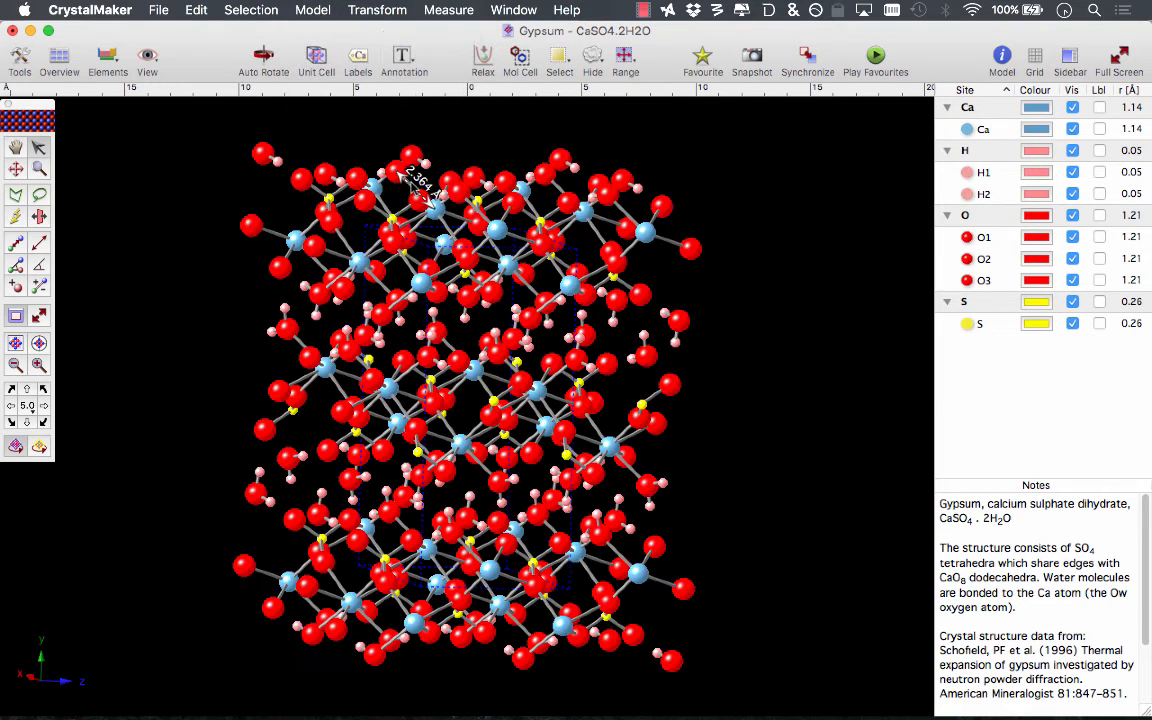
click(576, 359)
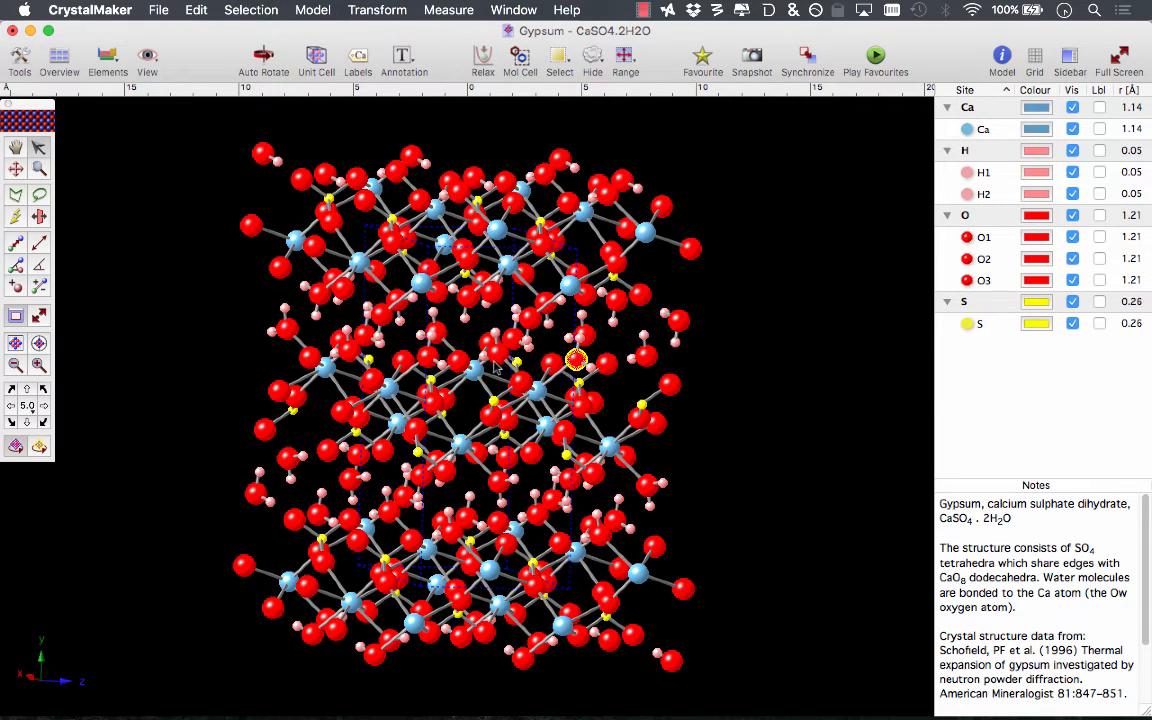
click(17, 148)
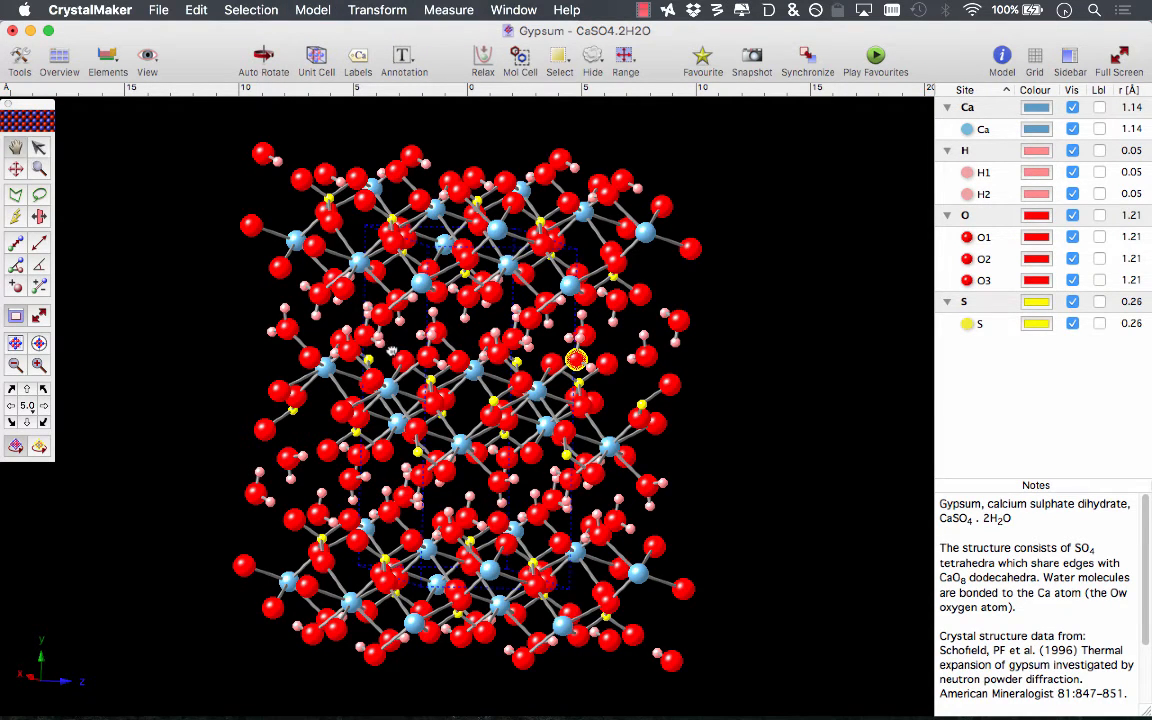
drag(300, 330, 484, 347)
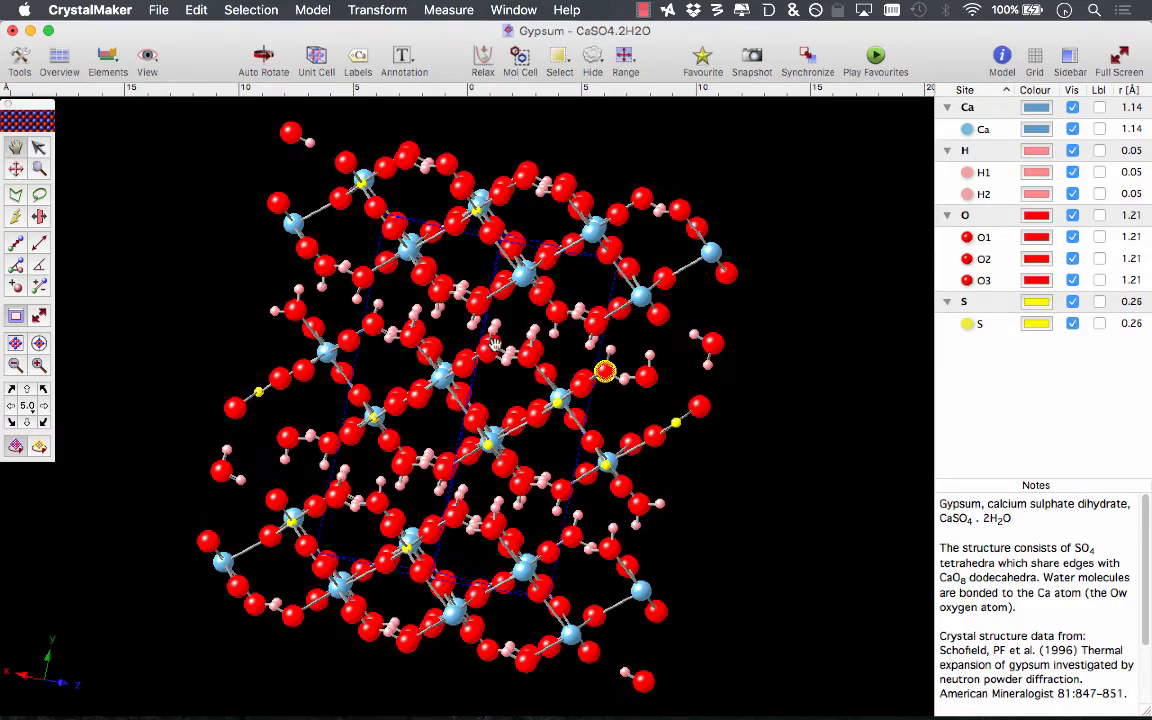
Step: Switch the model to Polyhedral and rotate it by hand until the x axis points almost towards the viewer
click(311, 12)
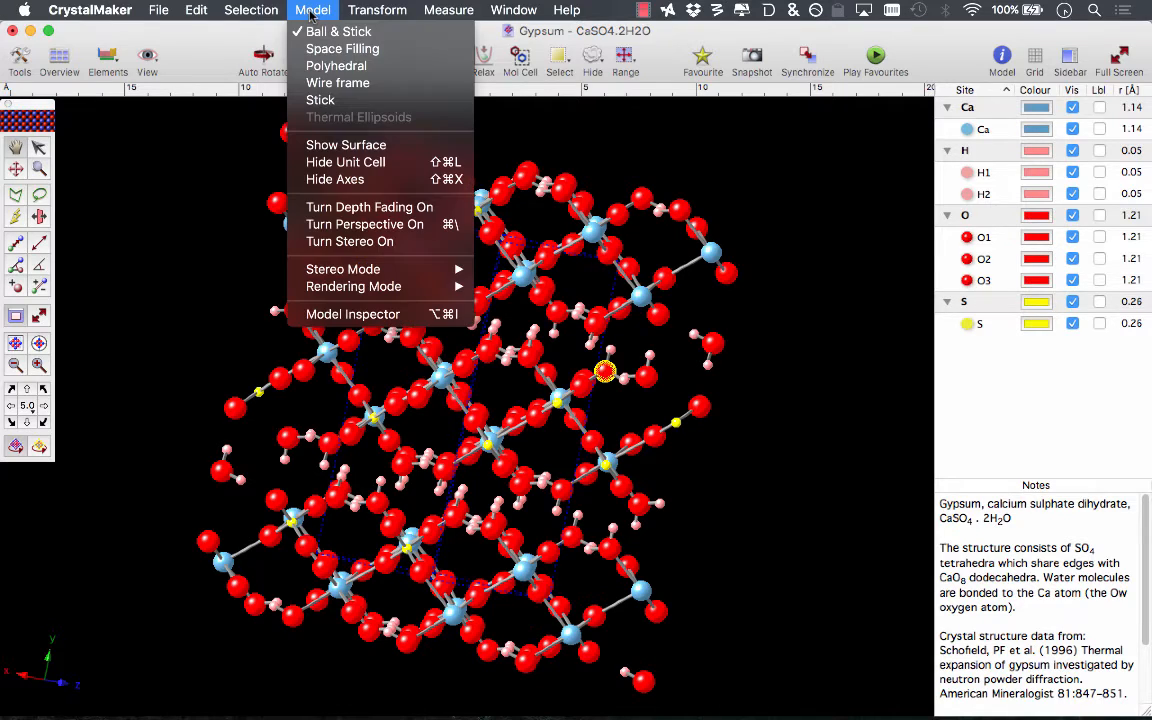
click(327, 67)
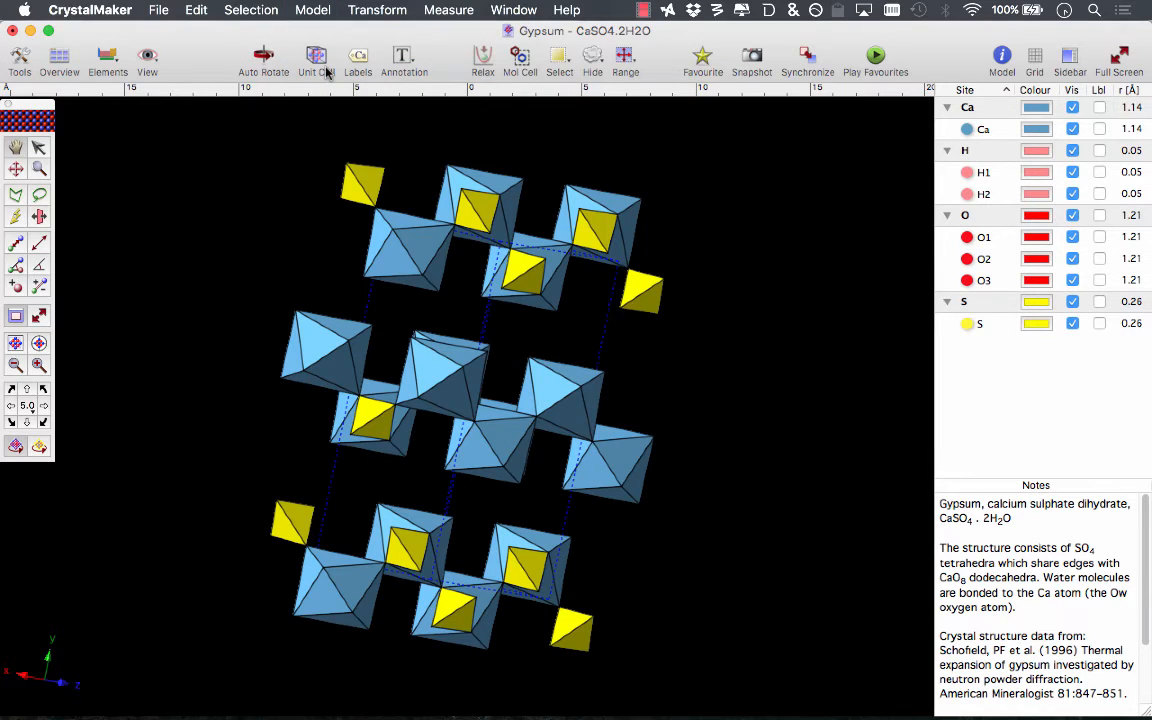
drag(466, 220, 489, 165)
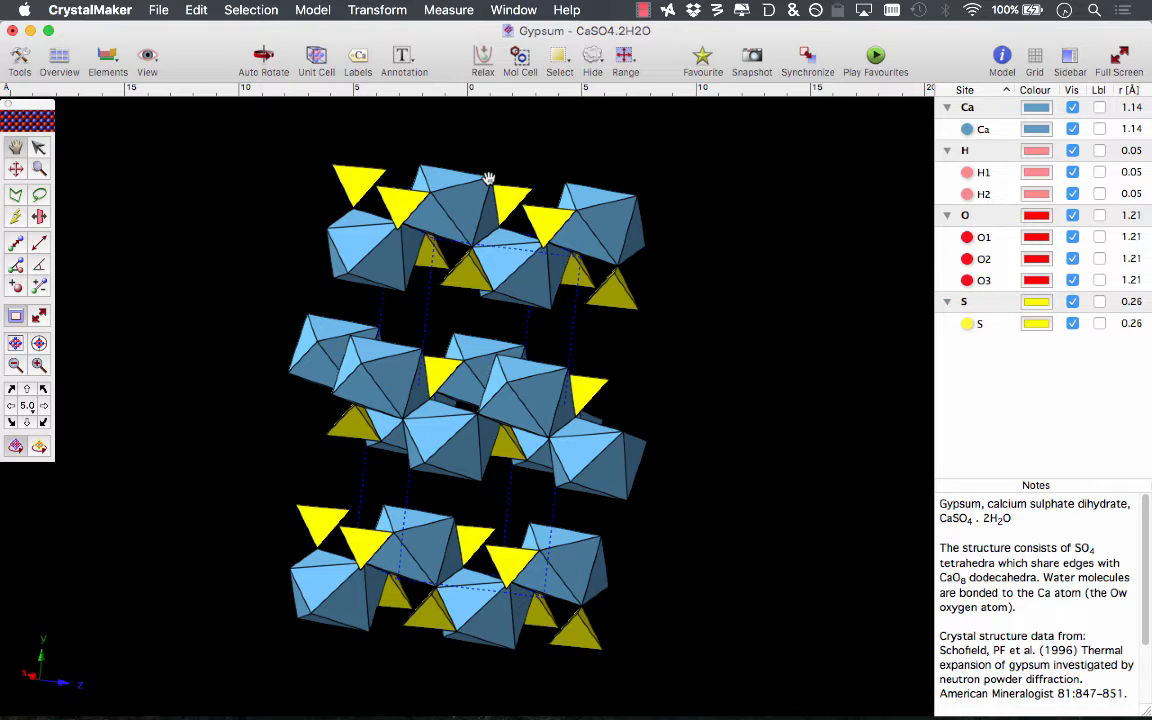
Step: Open the Model Inspector and show its atom style settings
click(313, 10)
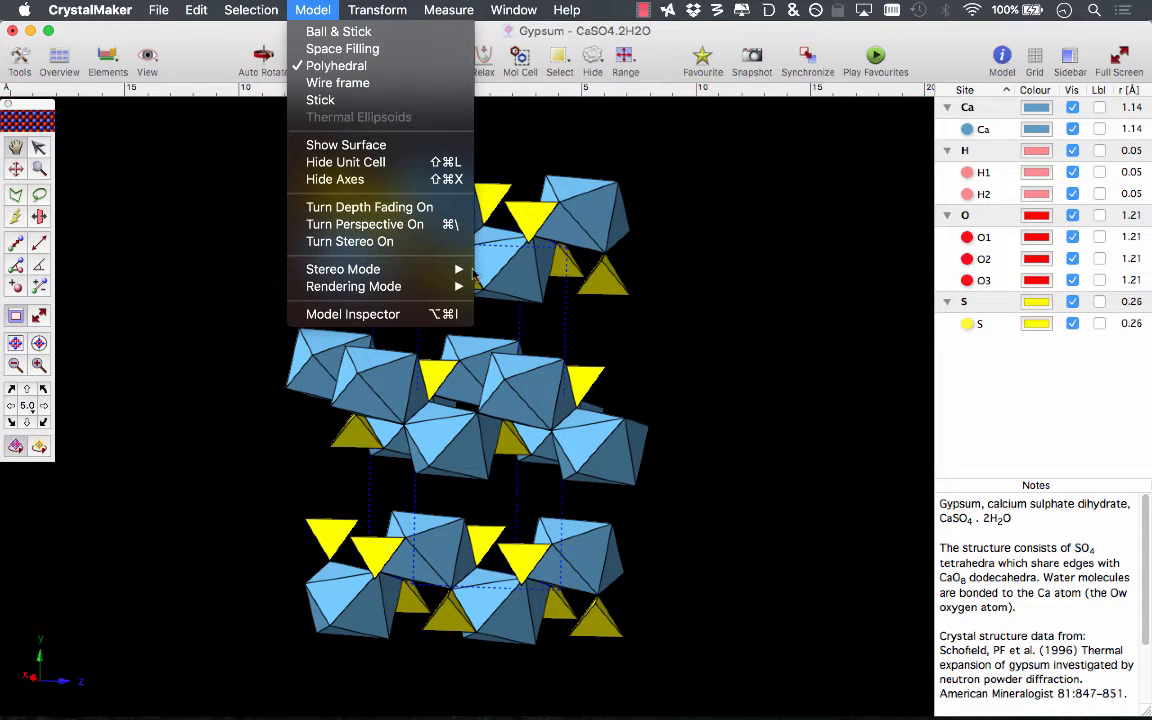
click(402, 316)
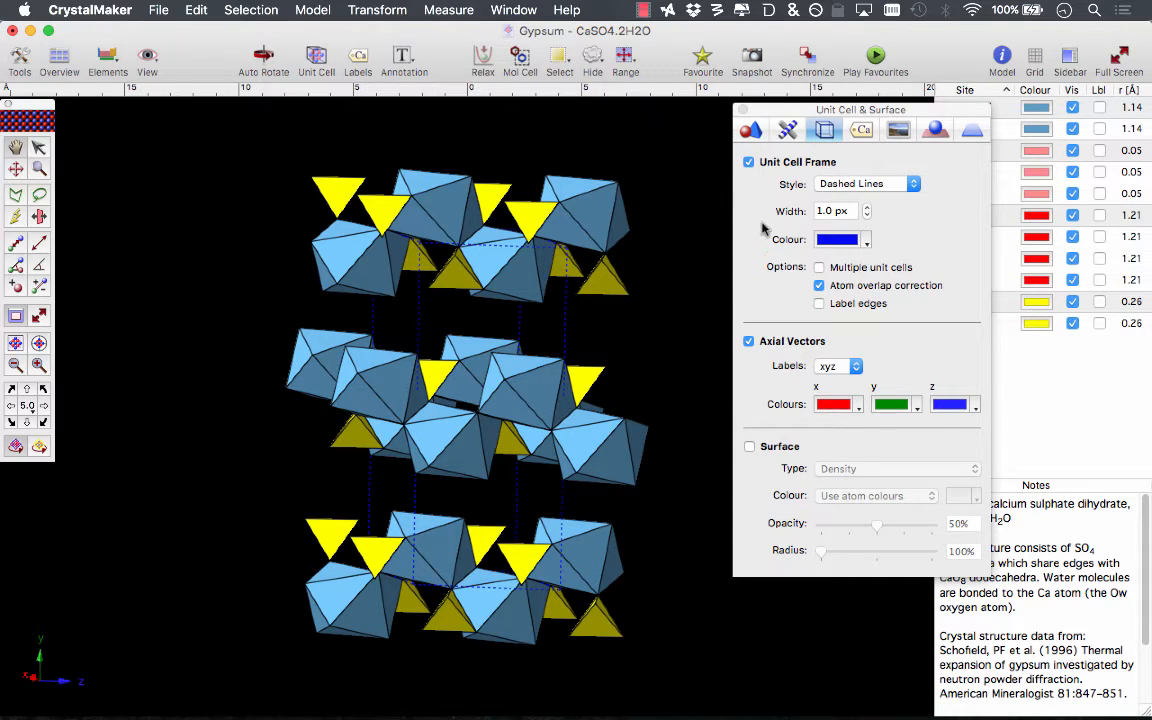
click(751, 132)
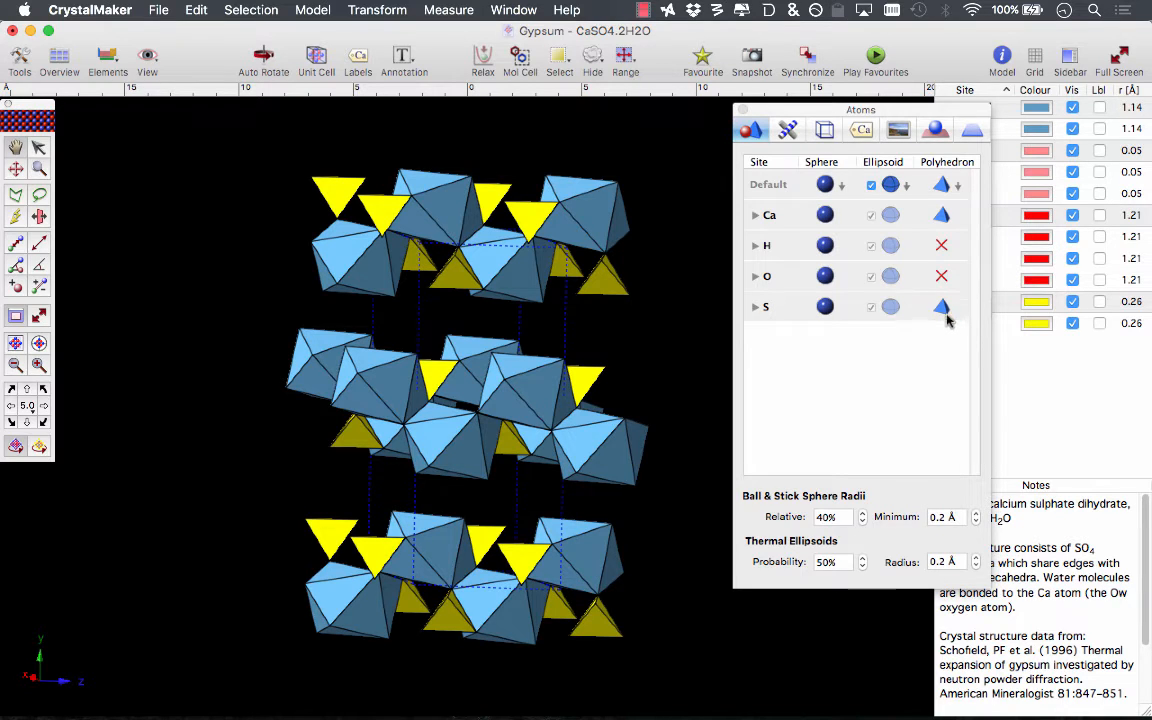
Step: Set the Ca polyhedron style to Translucent + Sphere + Bonds, and return it to Rendered Solid
click(941, 215)
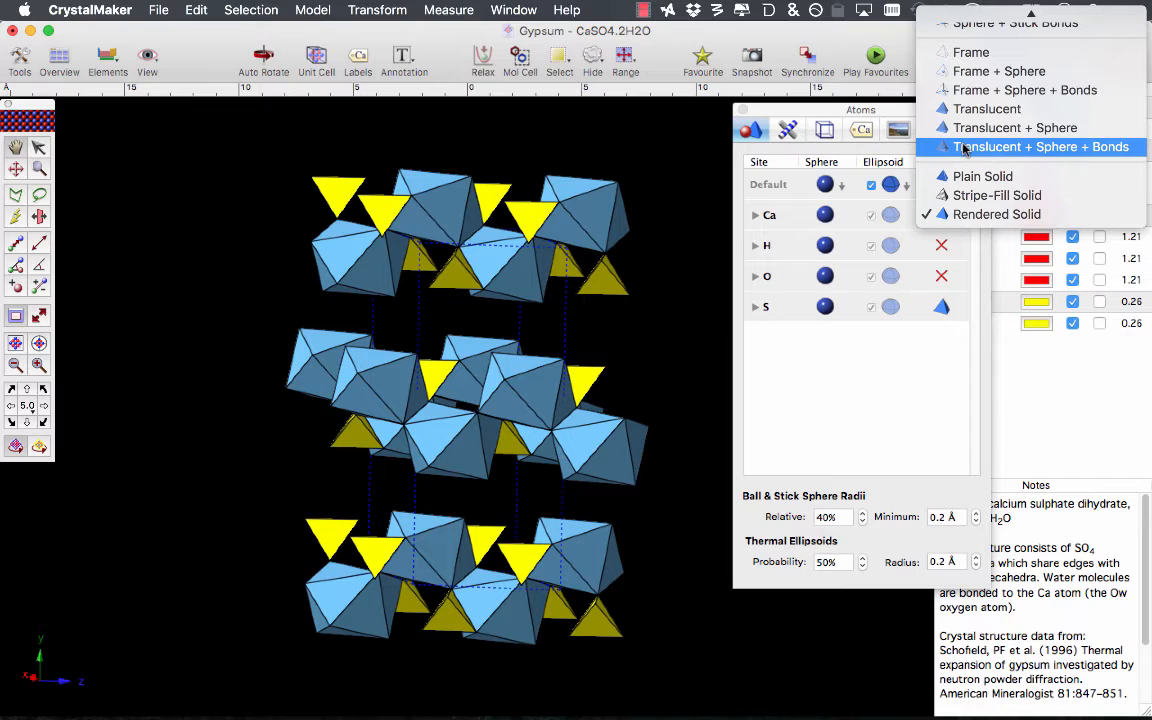
click(963, 147)
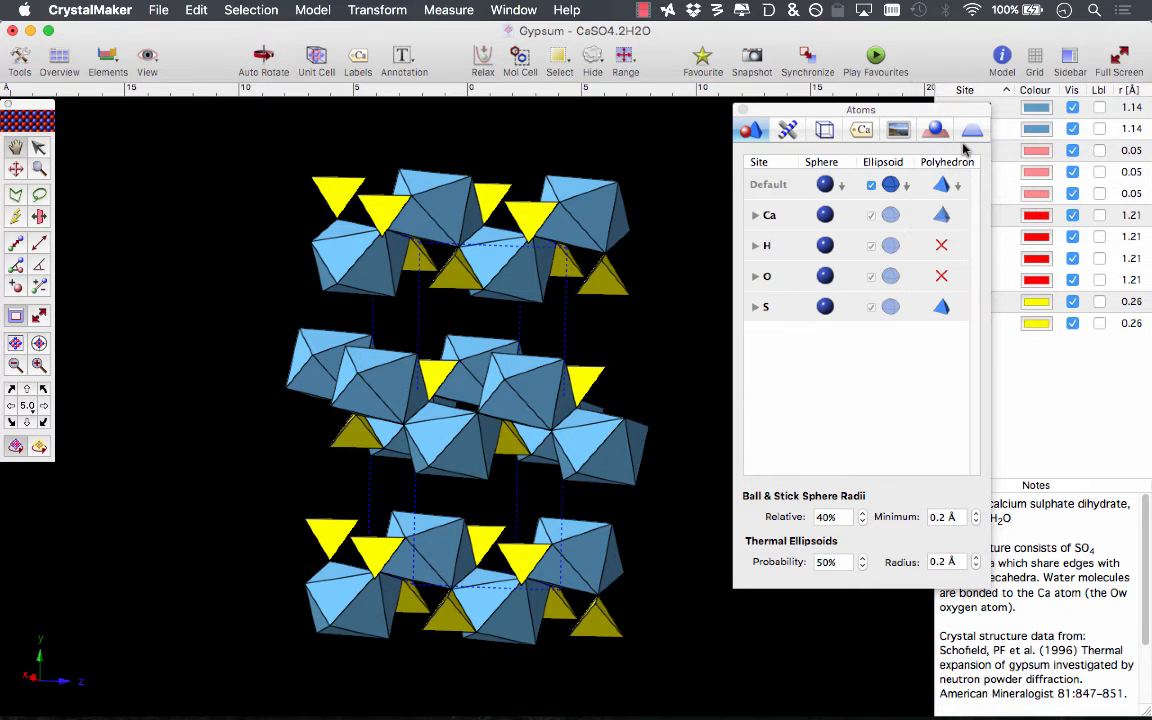
click(945, 214)
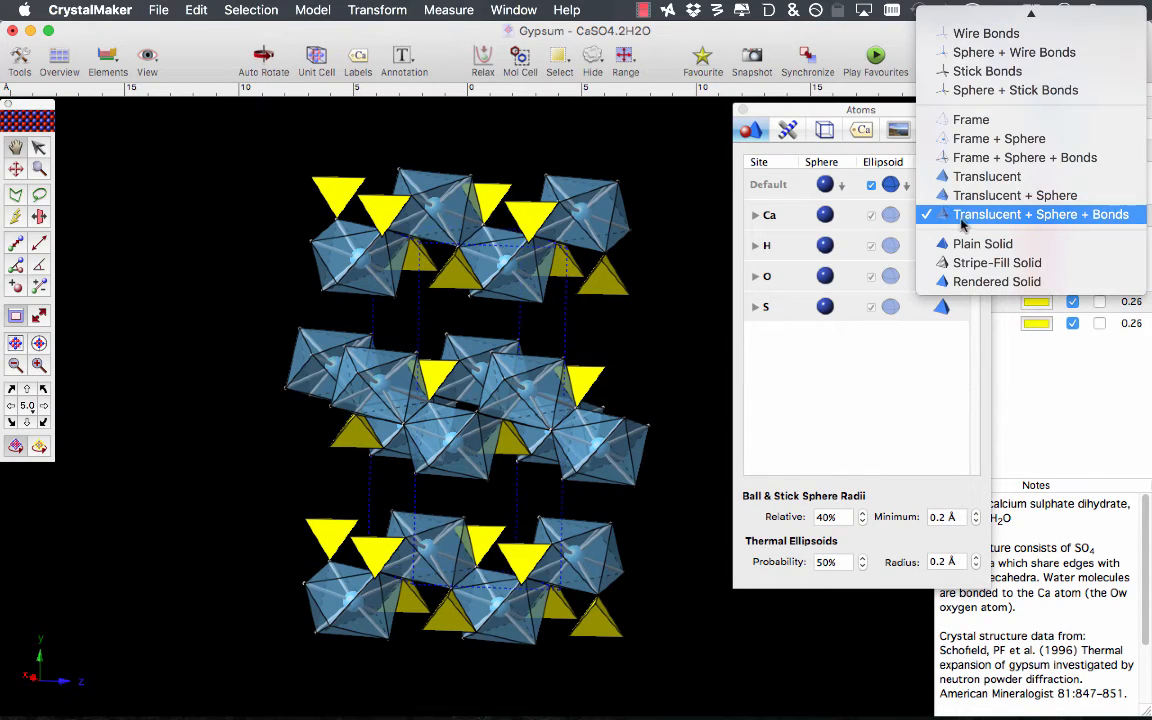
click(973, 282)
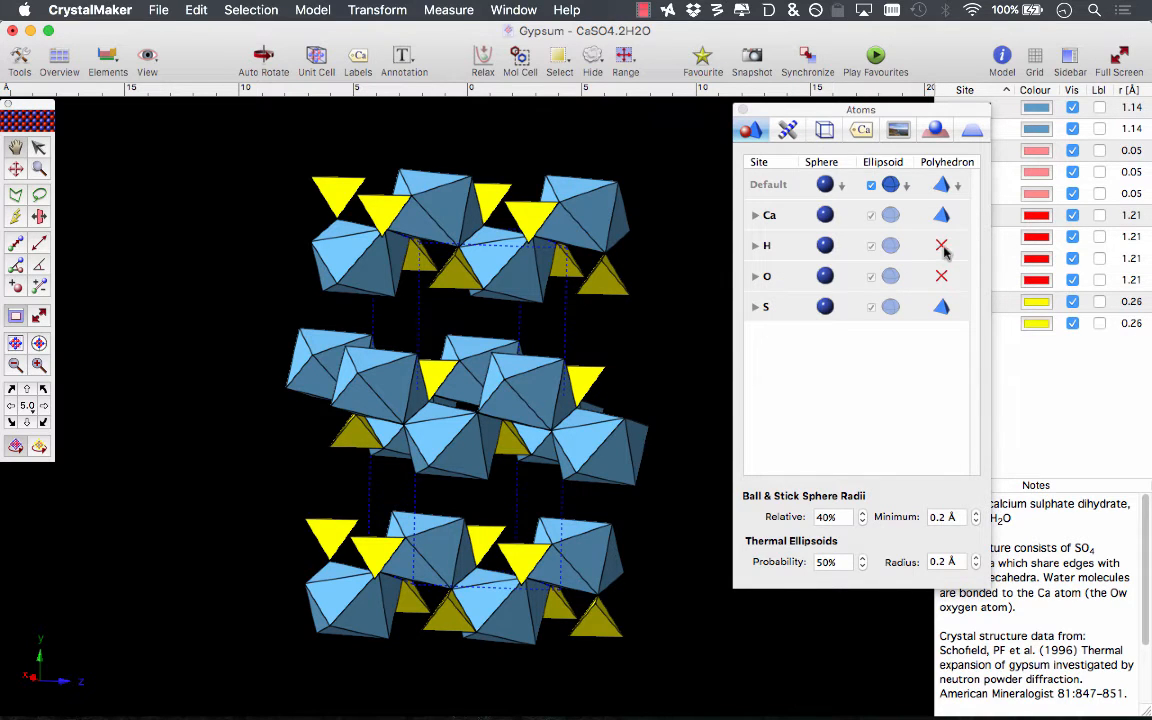
Step: Set the O site's polyhedron style to Sphere, and return it to Blank
click(943, 279)
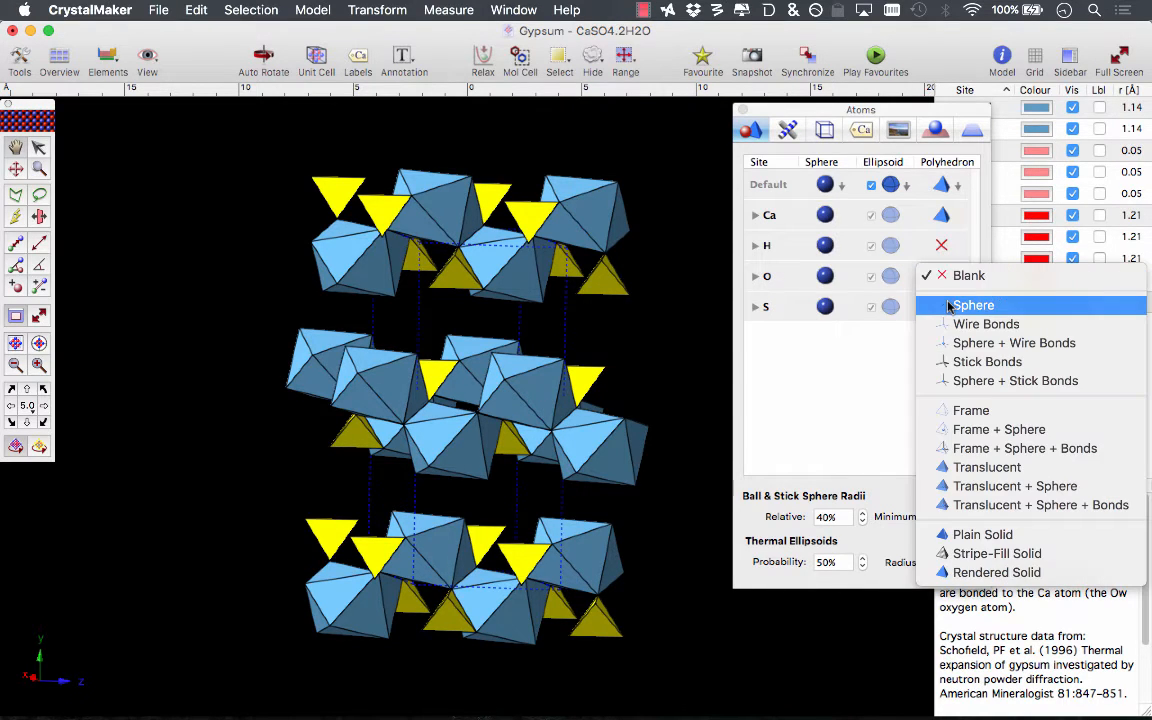
click(958, 306)
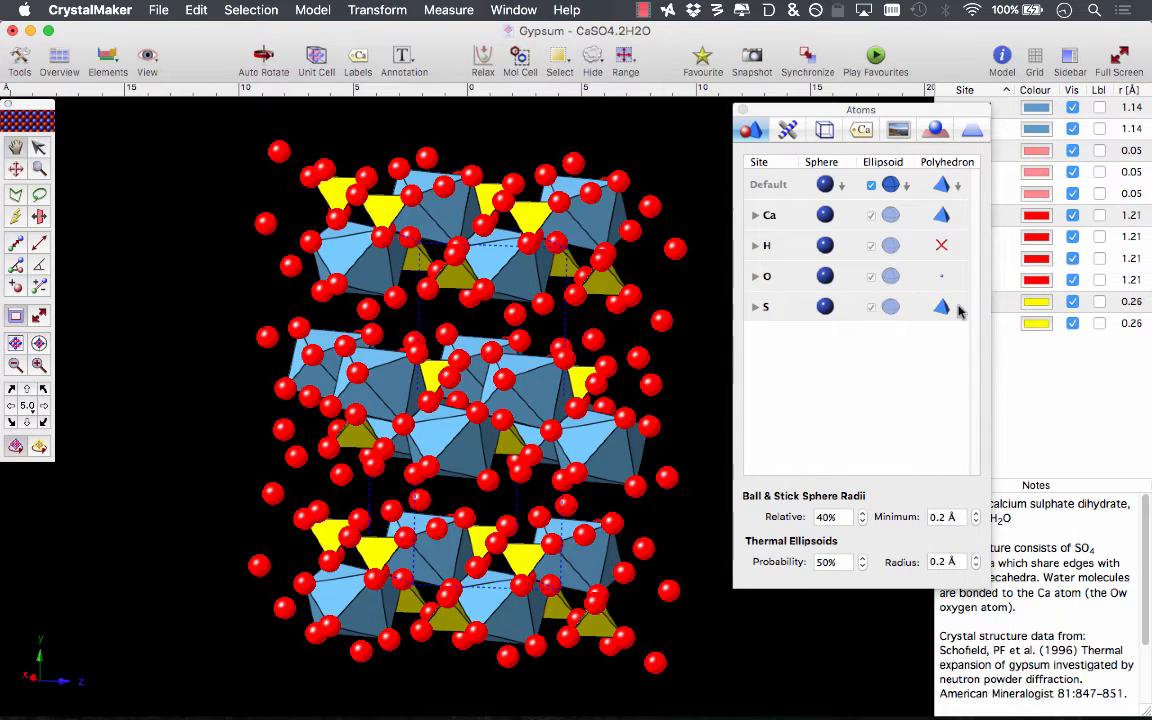
click(943, 280)
click(950, 246)
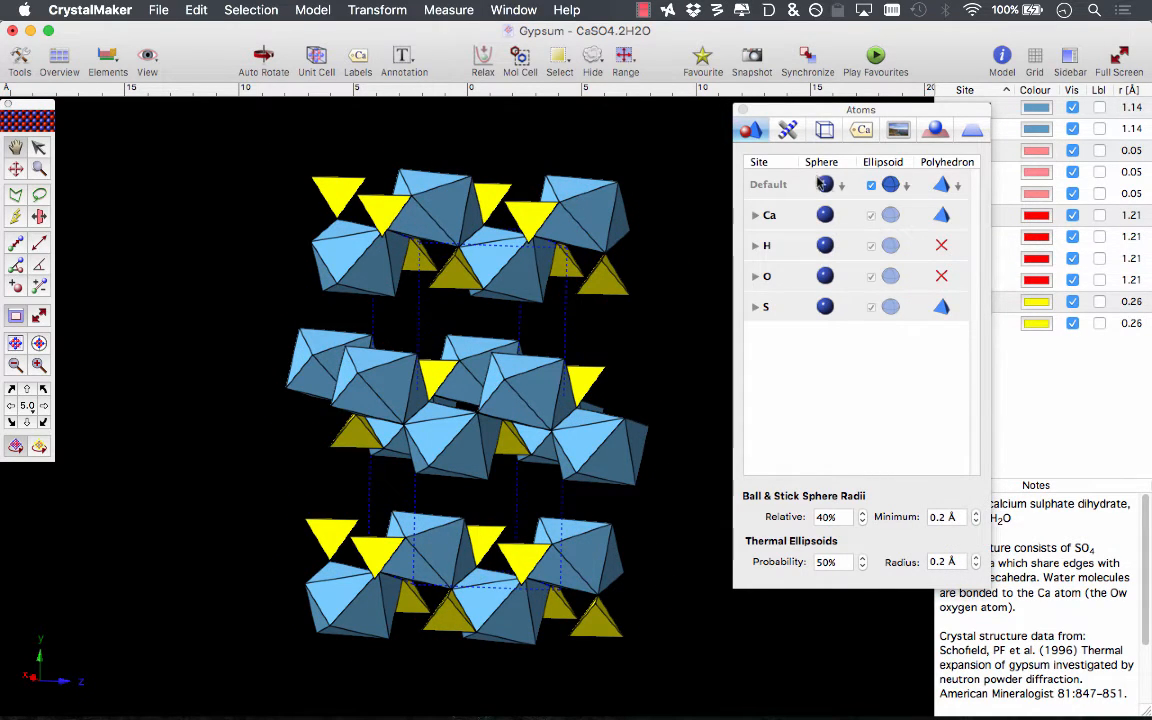
Step: Examine the bond, unit cell and label settings, keeping Dashed Lines as the unit cell frame style
click(790, 132)
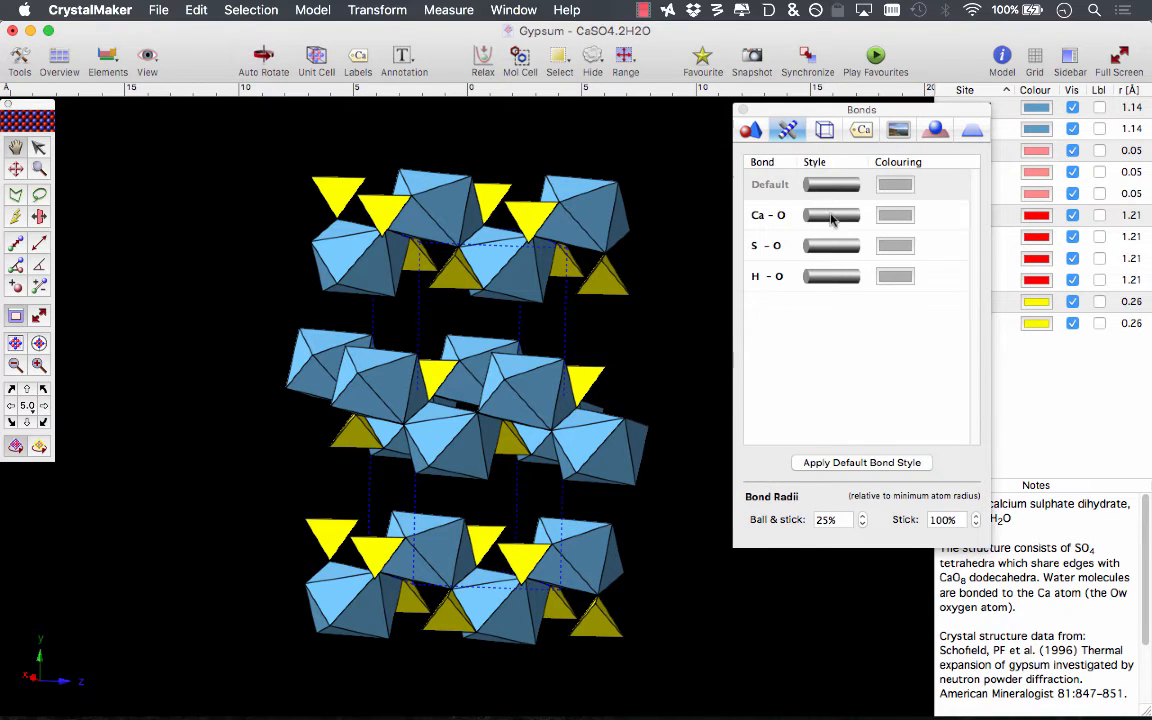
click(826, 130)
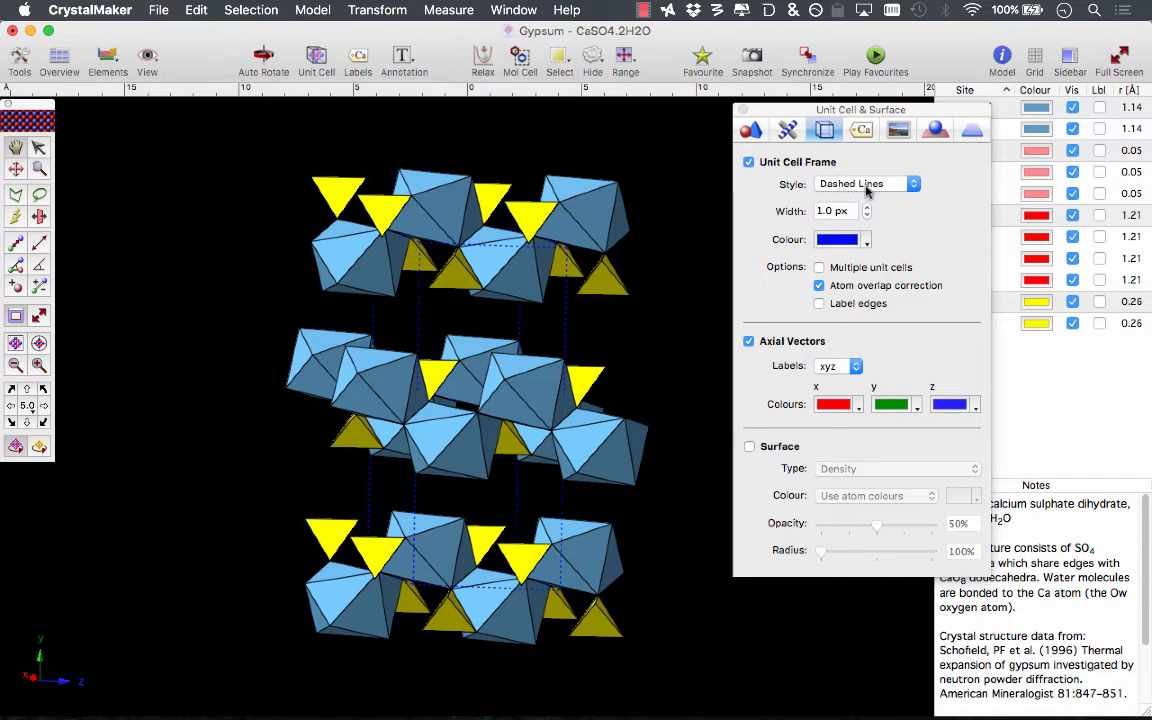
click(870, 189)
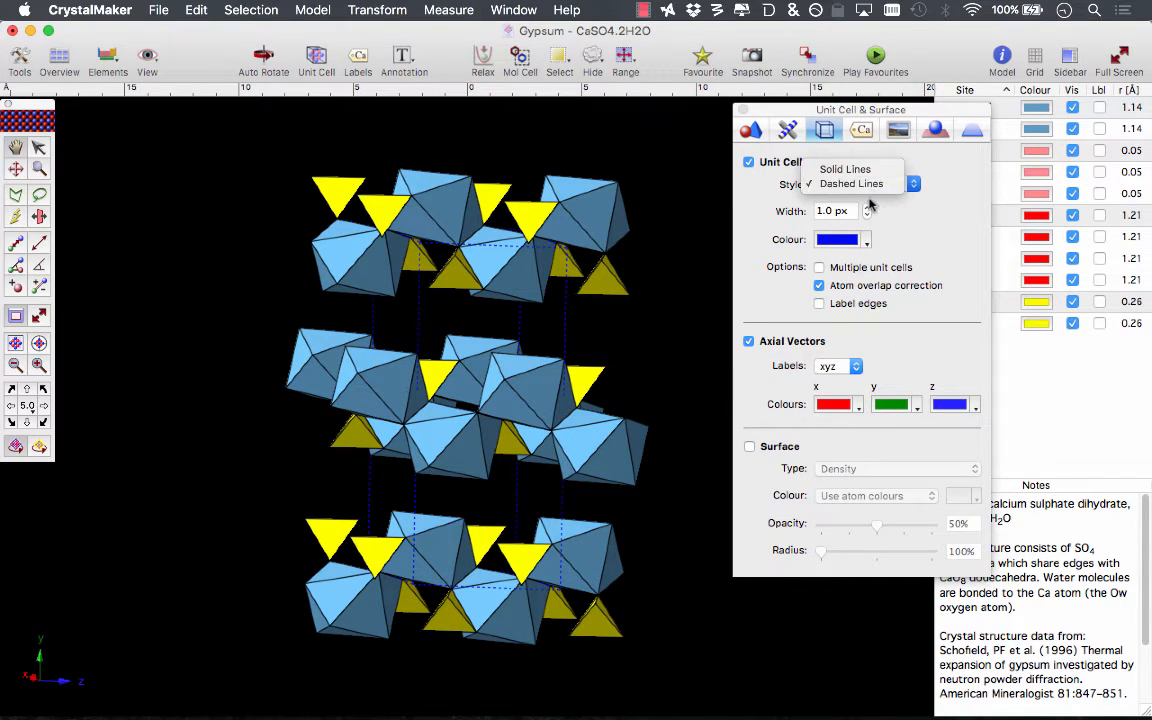
click(858, 184)
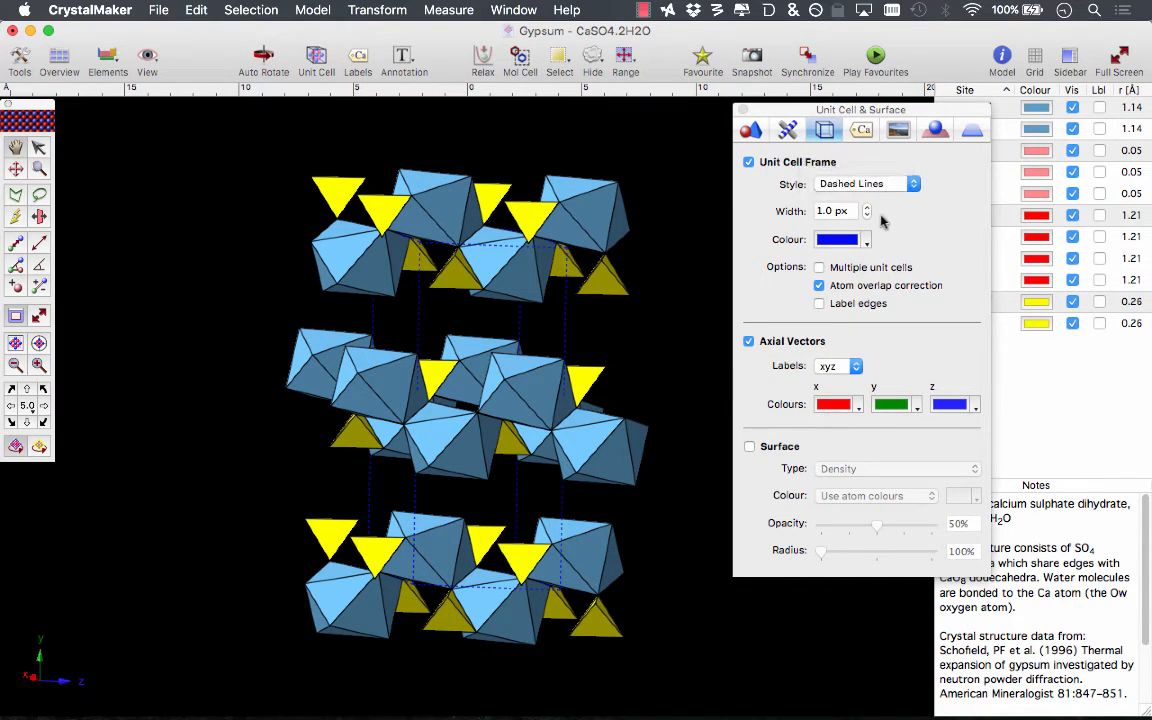
click(862, 133)
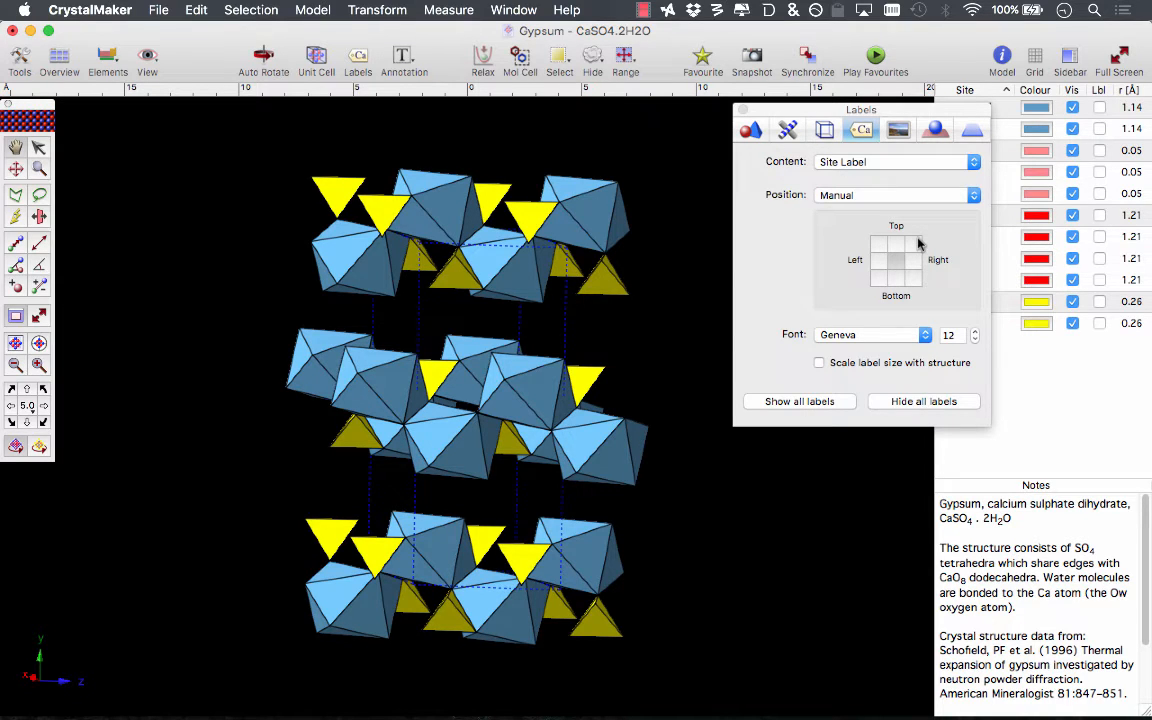
Step: Set the model background to the plain white preset, and return it to the plain black preset
click(900, 131)
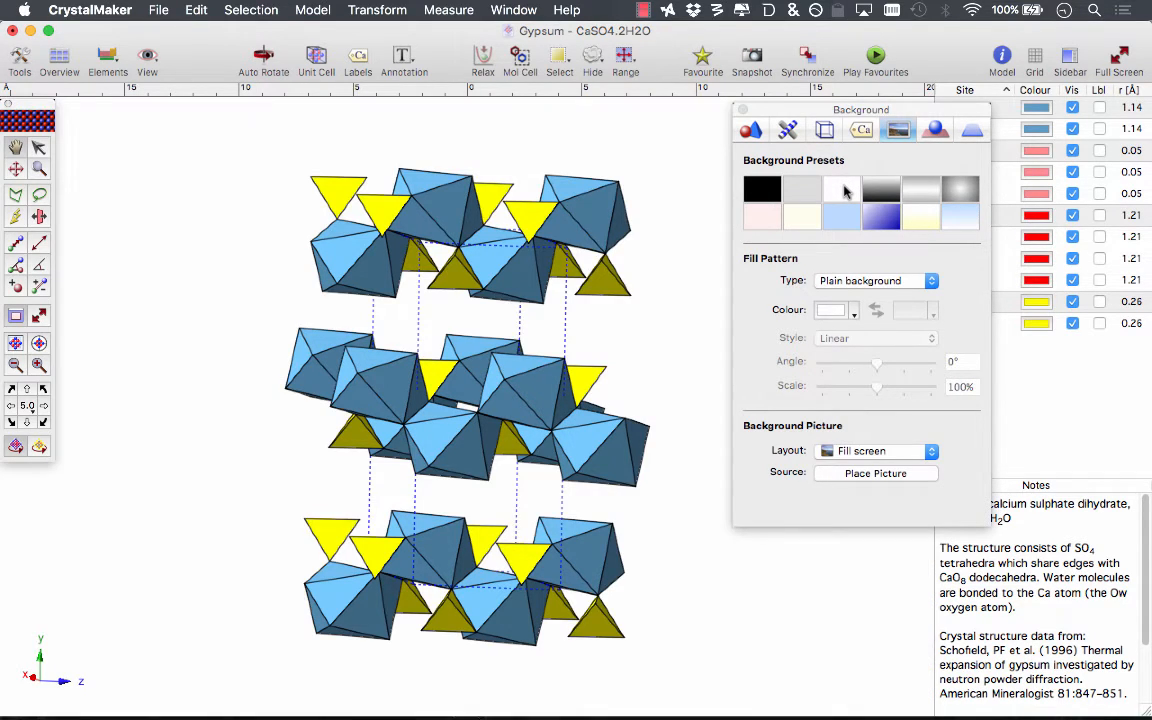
click(845, 190)
click(761, 189)
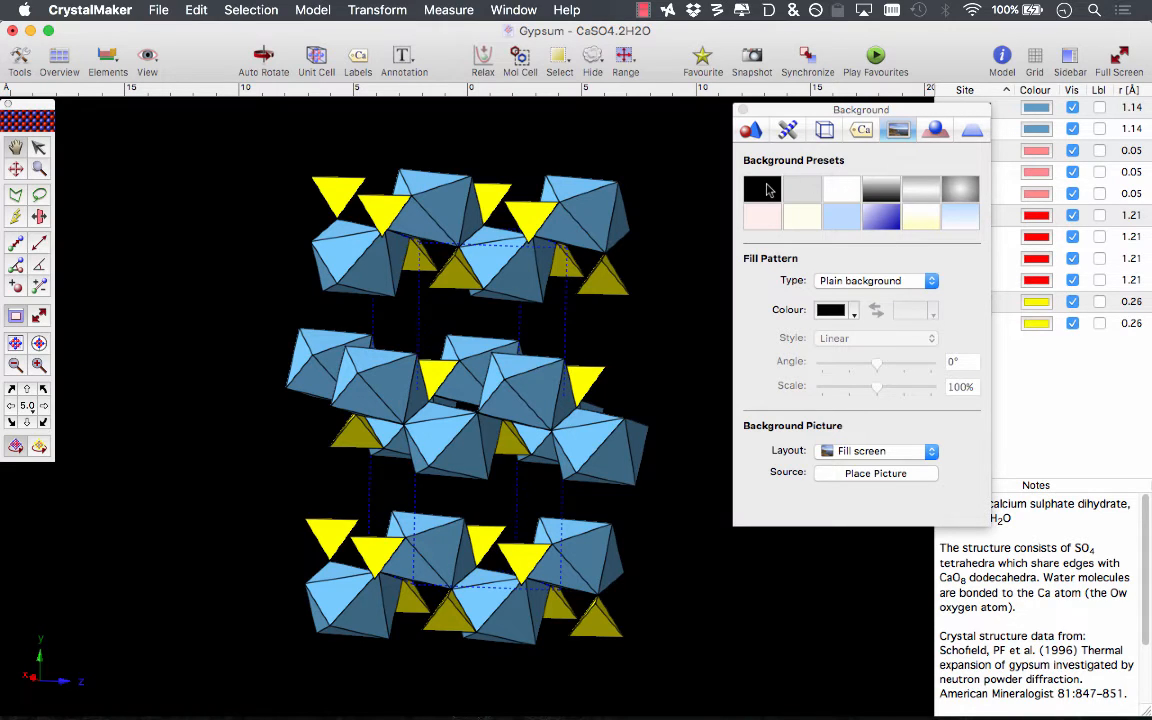
Step: Examine the reflectance and lighting settings and the depth, perspective and 3D stereo settings
click(930, 130)
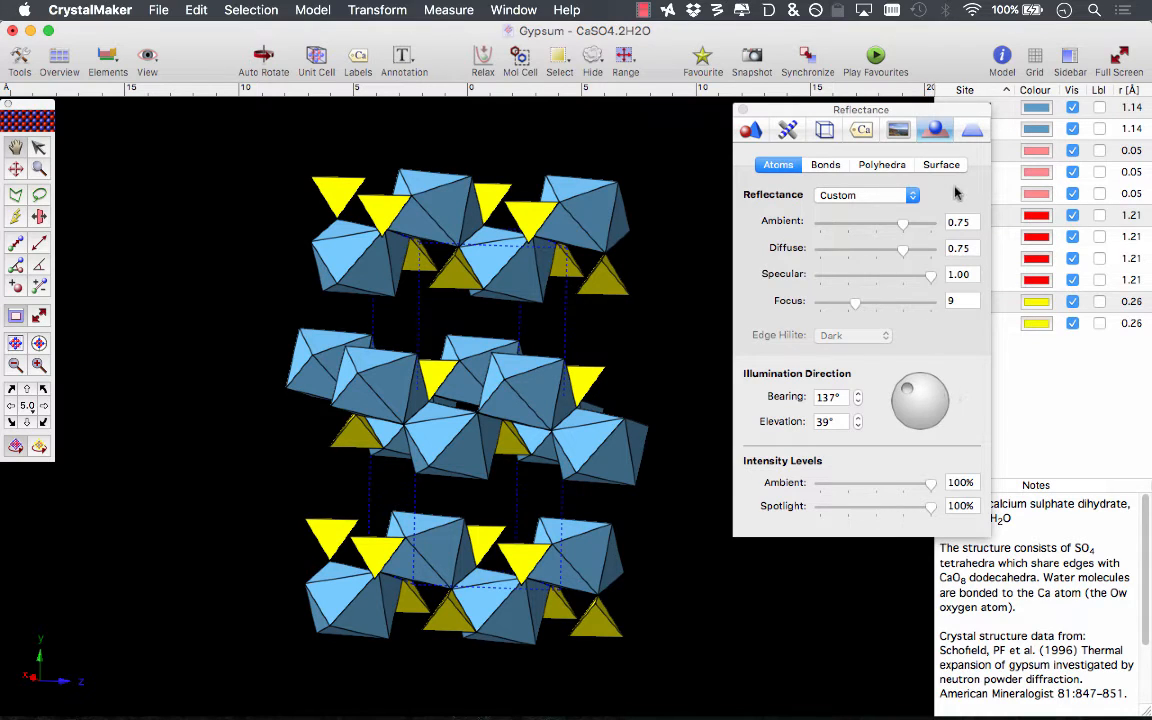
click(972, 131)
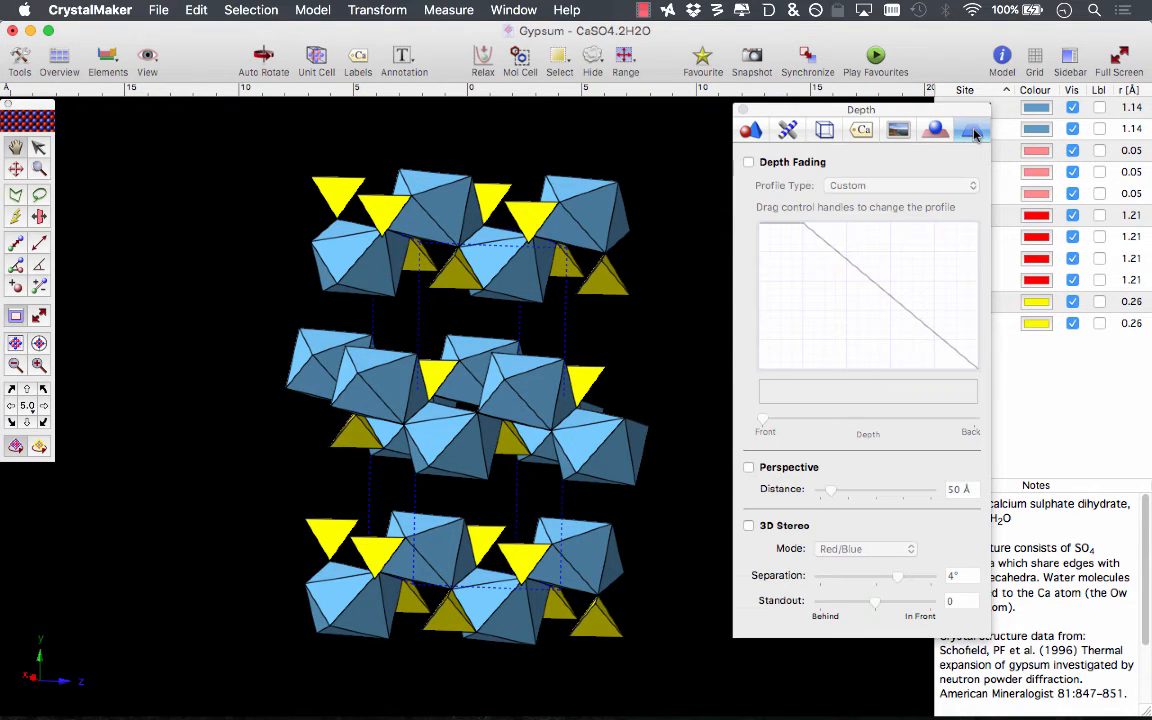
Step: Try depth fading with an adjusted custom profile, turn it off again and close the depth settings
click(760, 164)
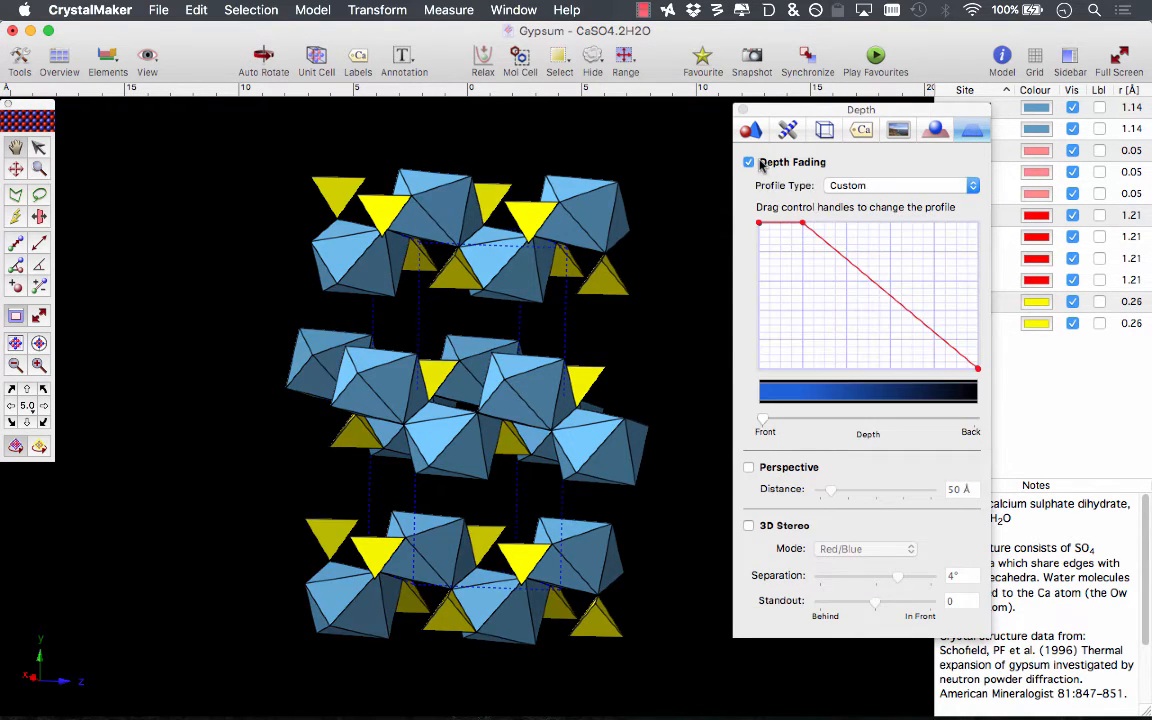
mouse_move(805, 223)
mouse_down()
mouse_move(886, 225)
mouse_move(766, 234)
mouse_move(800, 237)
mouse_up()
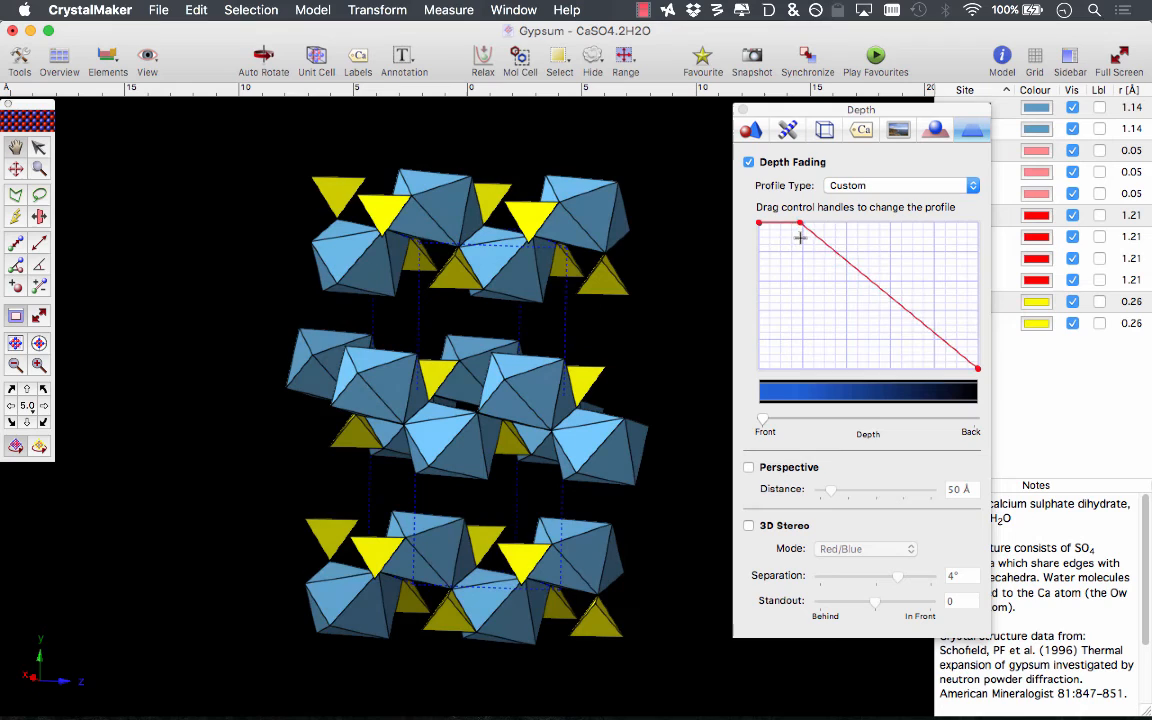
click(749, 162)
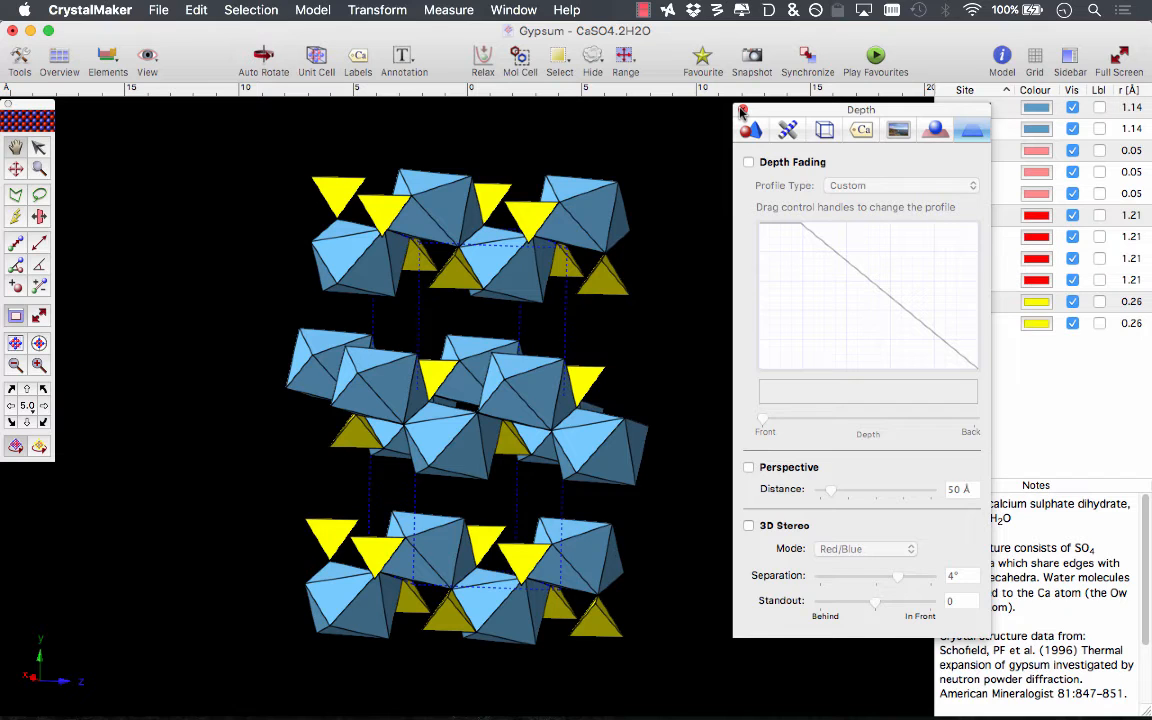
click(742, 110)
Step: Expand the model's full plot range once to x limits 0.4 and 2.6, and apply it with Live update and Auto-scale enabled
click(378, 10)
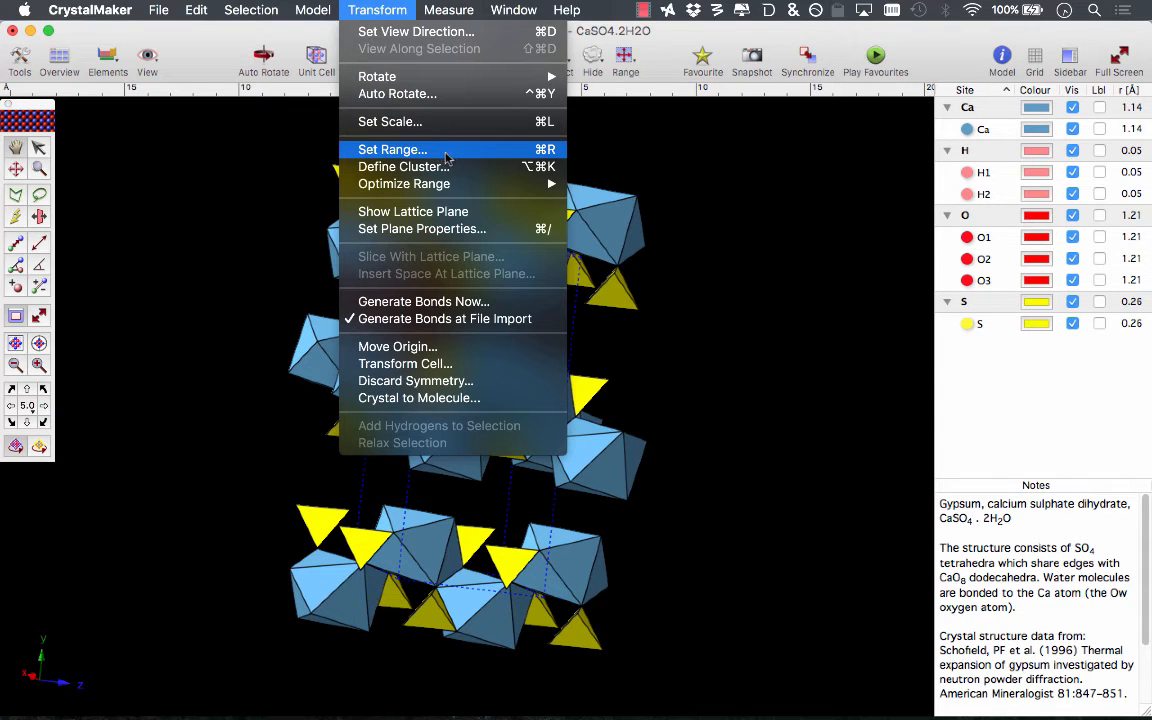
click(661, 50)
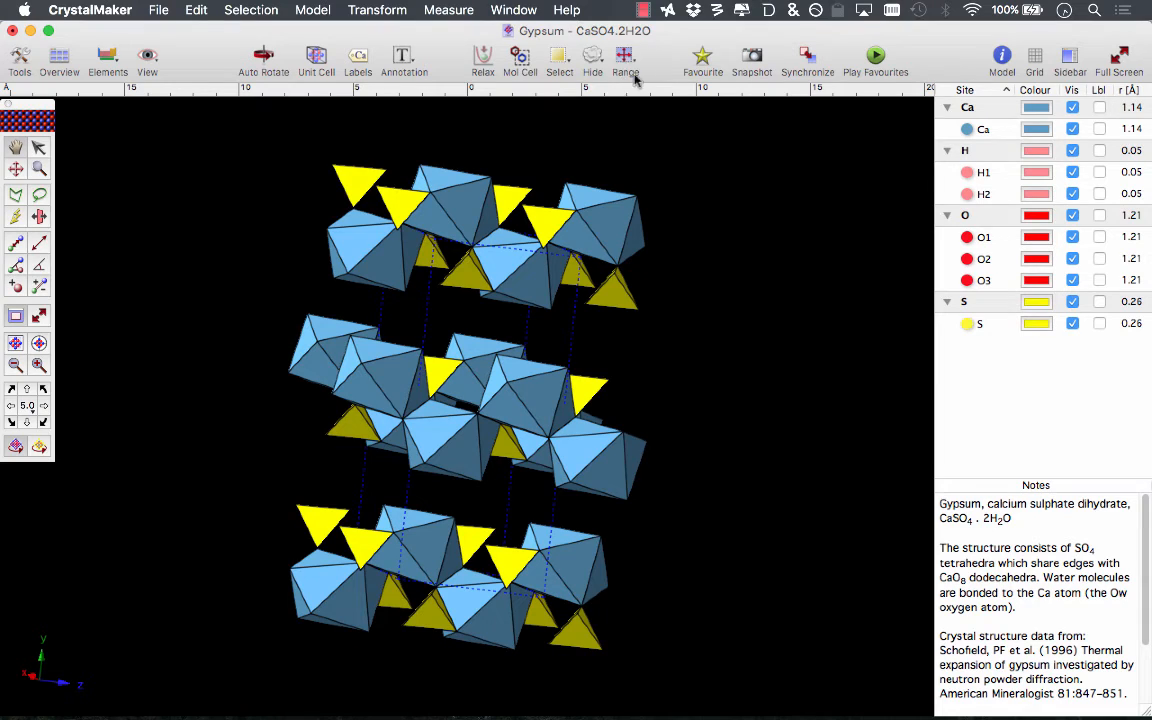
click(625, 58)
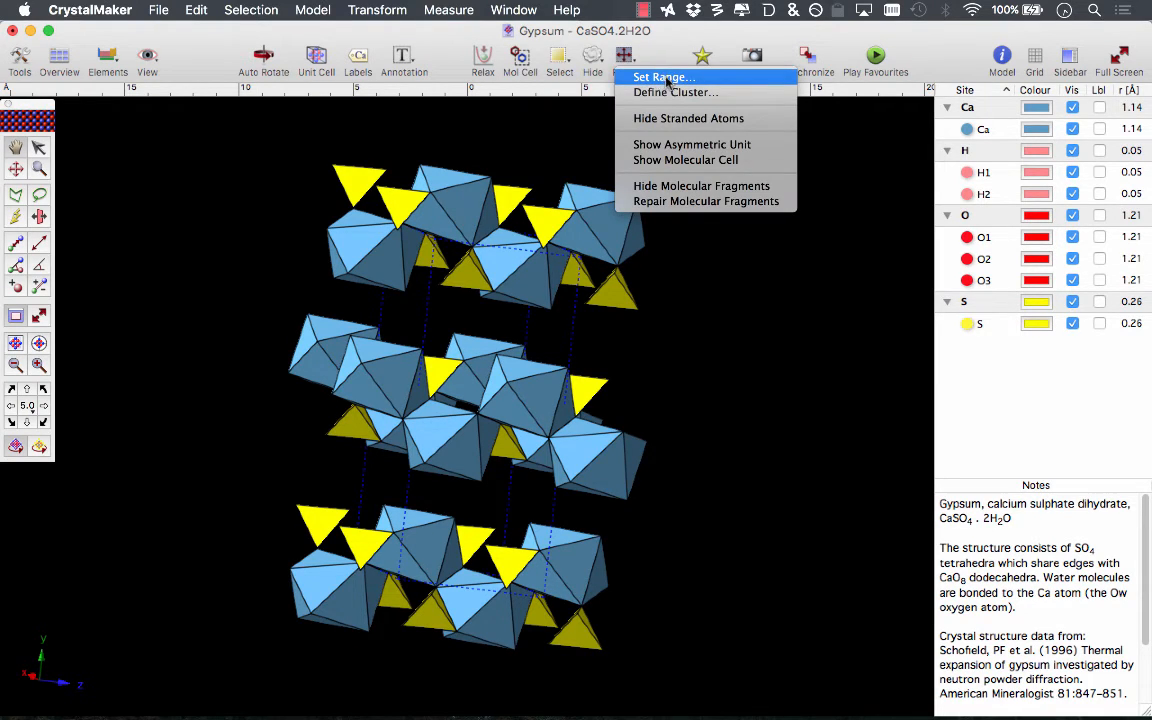
click(667, 80)
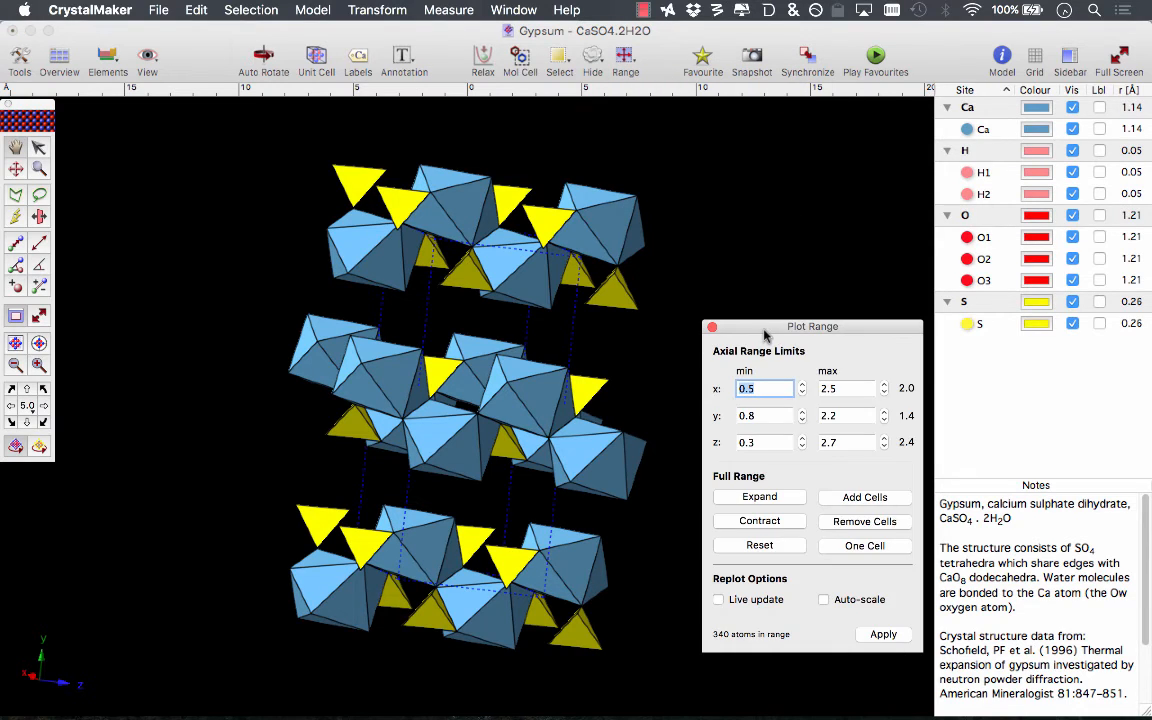
drag(764, 335, 765, 241)
click(760, 402)
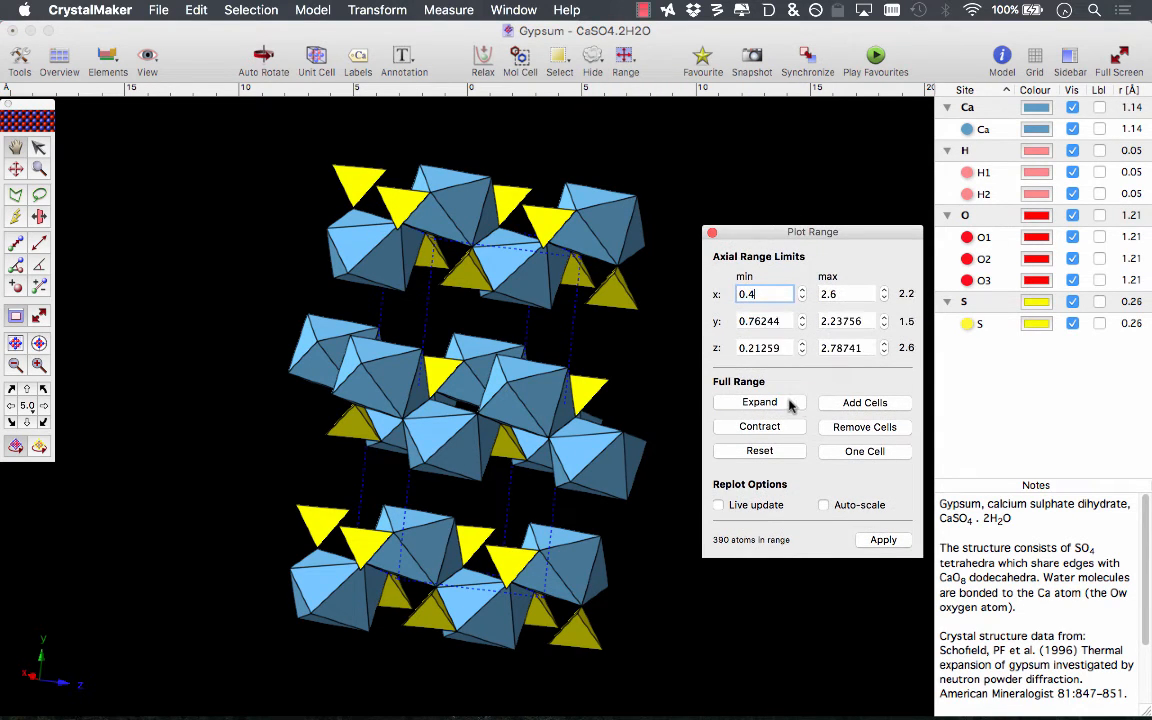
click(855, 507)
click(748, 505)
click(884, 546)
Step: Expand the full plot range twice, contract it twice, and close the plot range settings
click(785, 402)
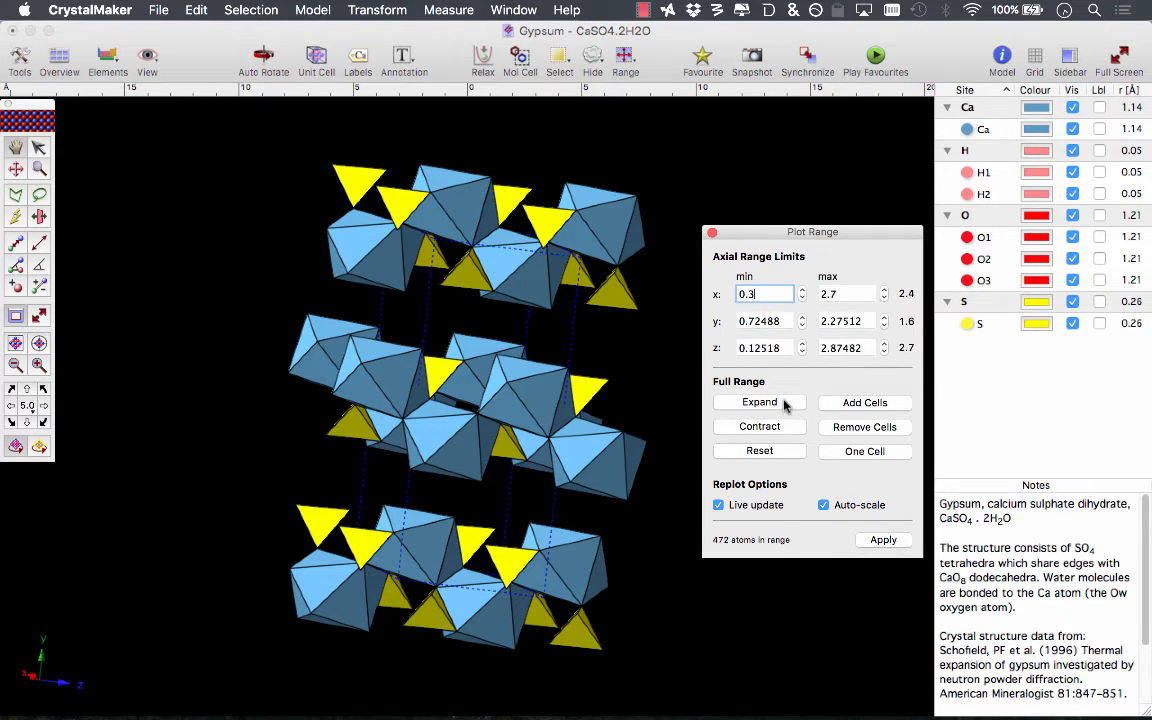
click(785, 402)
click(775, 427)
click(776, 427)
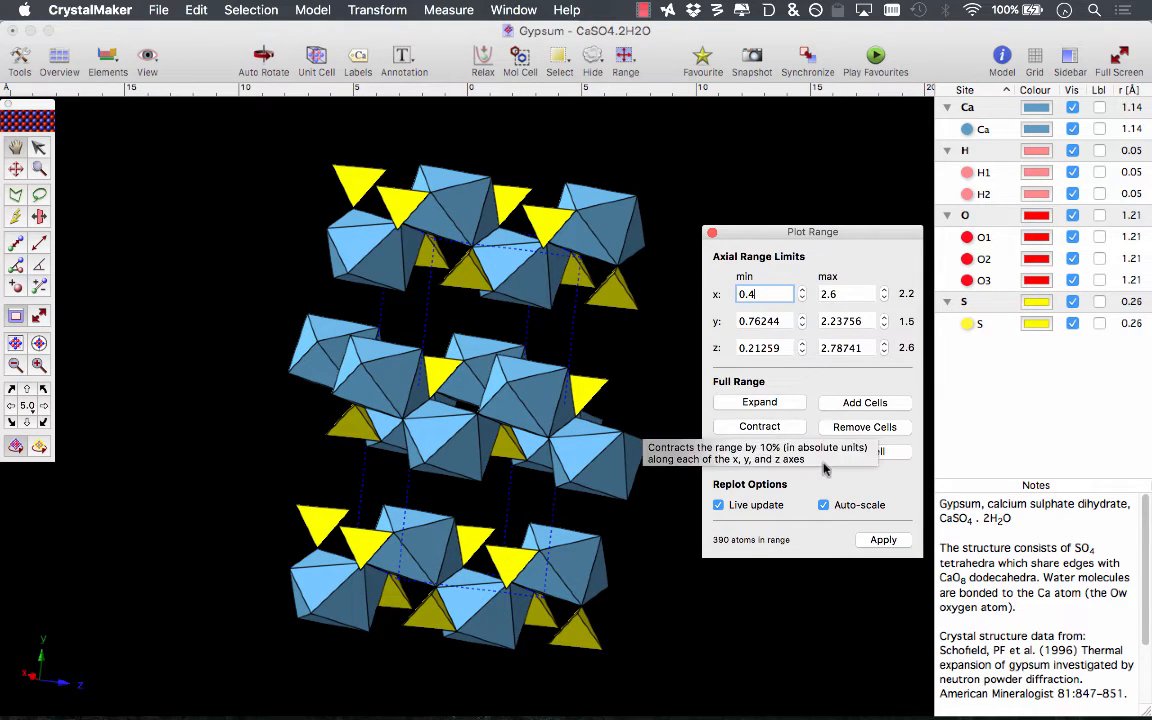
click(712, 233)
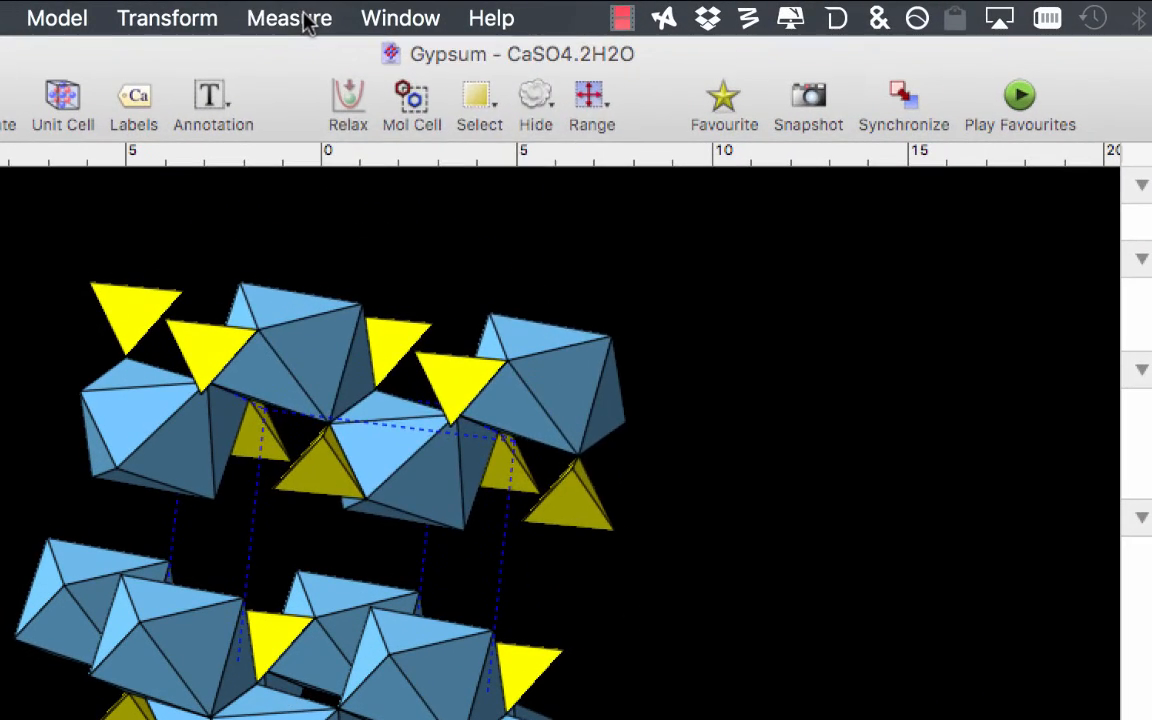
Step: Simulate the gypsum model's powder diffraction pattern in CrystalDiffract, keeping X-Rays as the instrument radiation
click(452, 10)
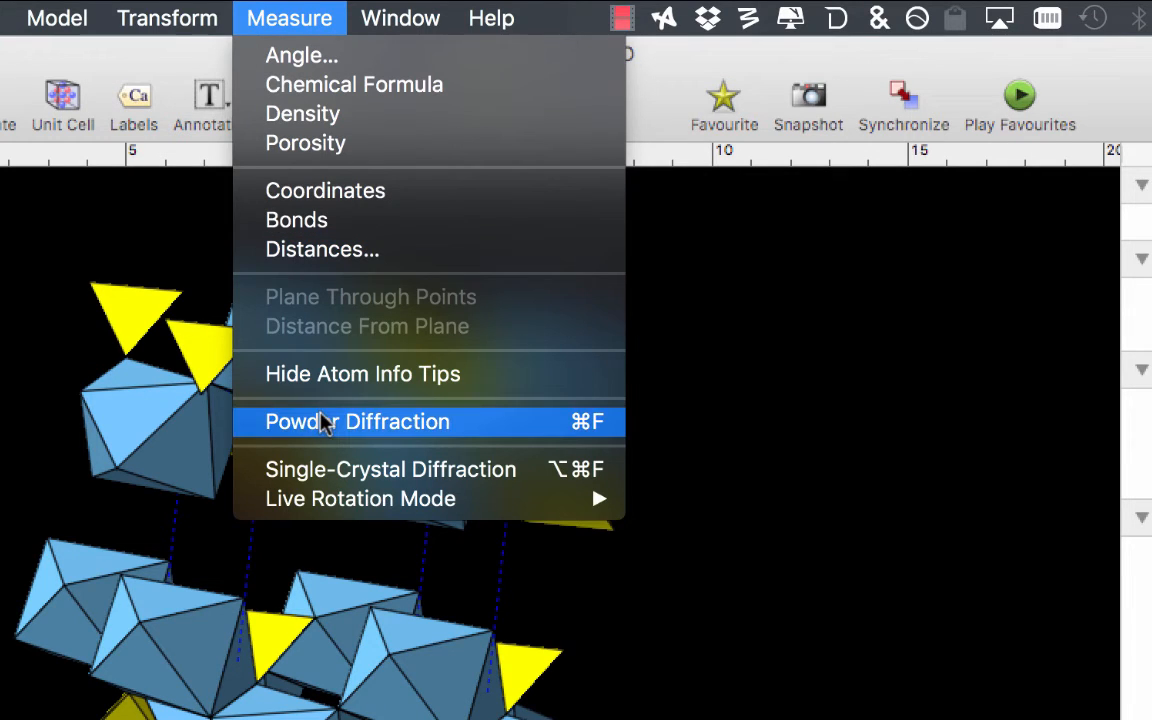
click(463, 425)
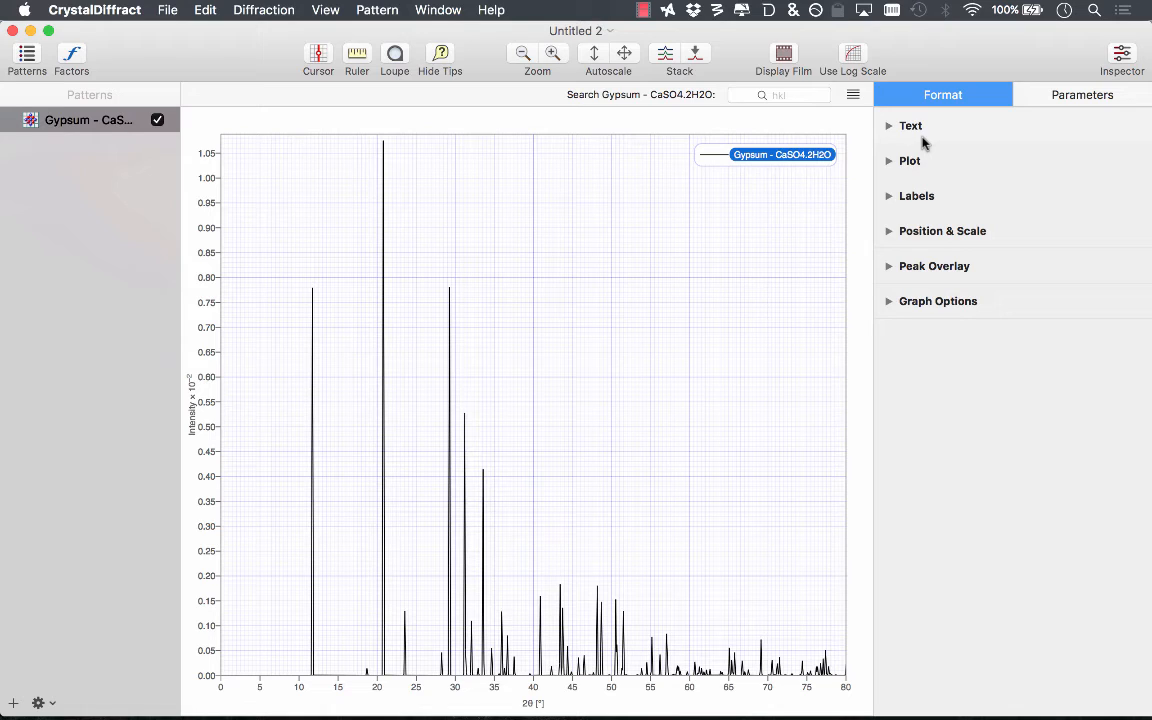
click(1077, 100)
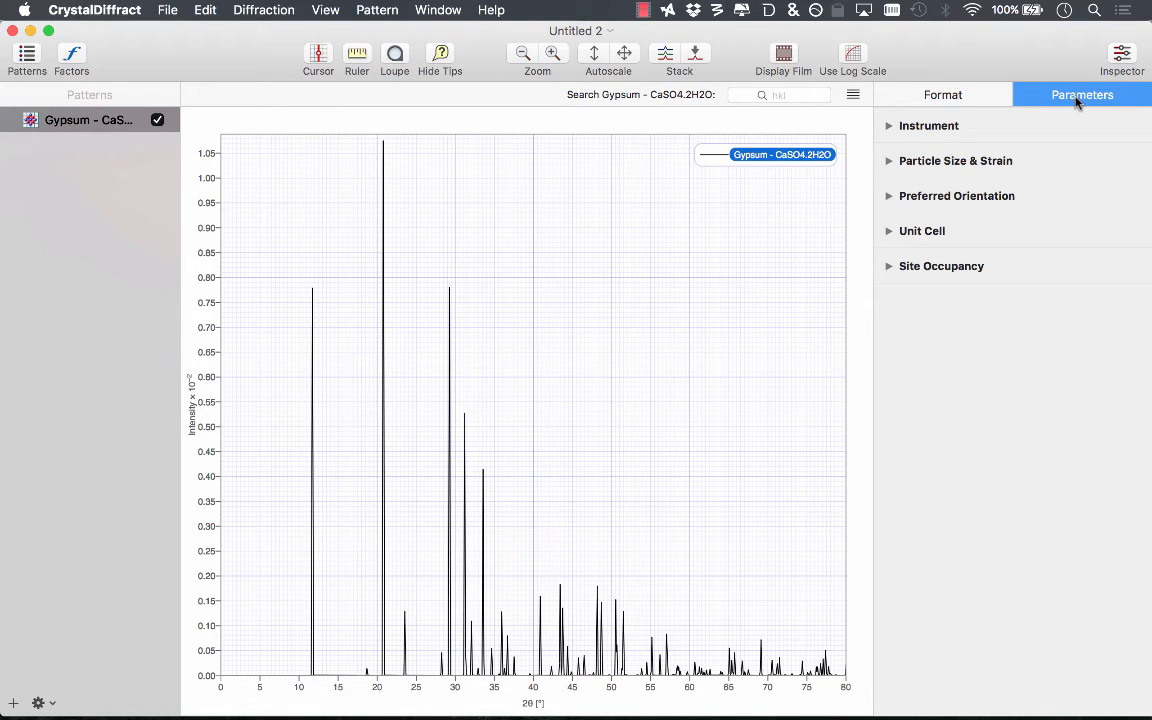
click(891, 126)
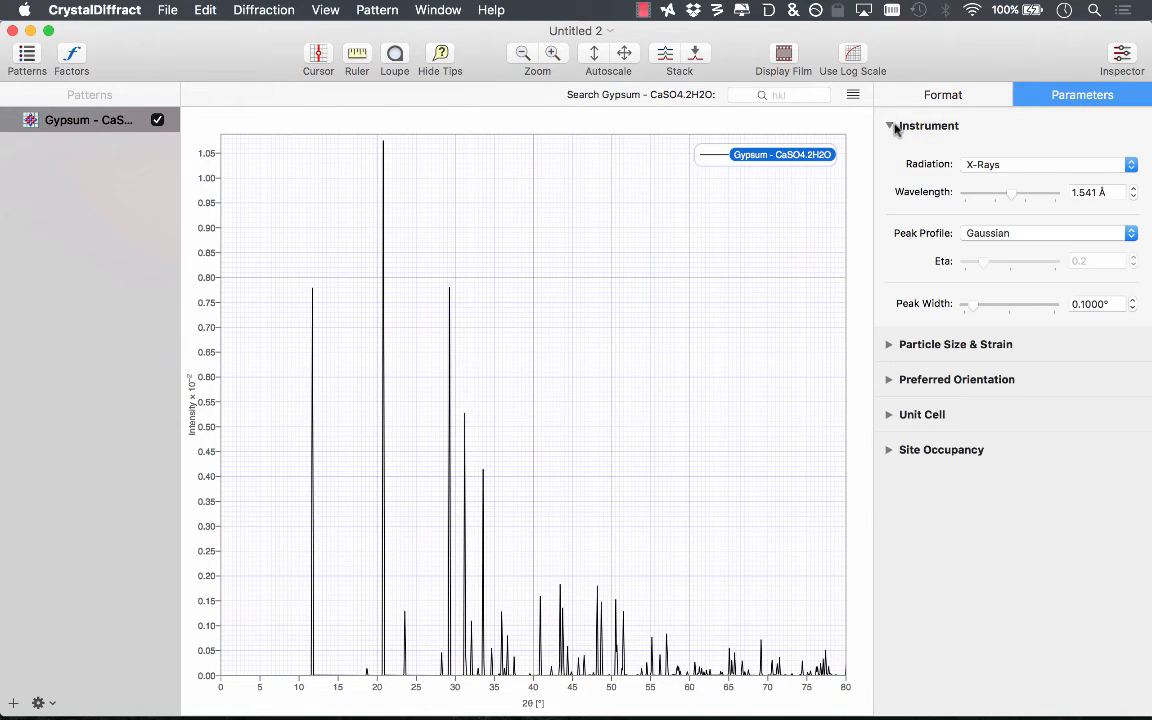
click(1015, 166)
click(1041, 158)
mouse_move(372, 460)
Step: Keep the particle size at 1.00 µm, and set the unit cell parameter a to 5.674 Å
click(890, 345)
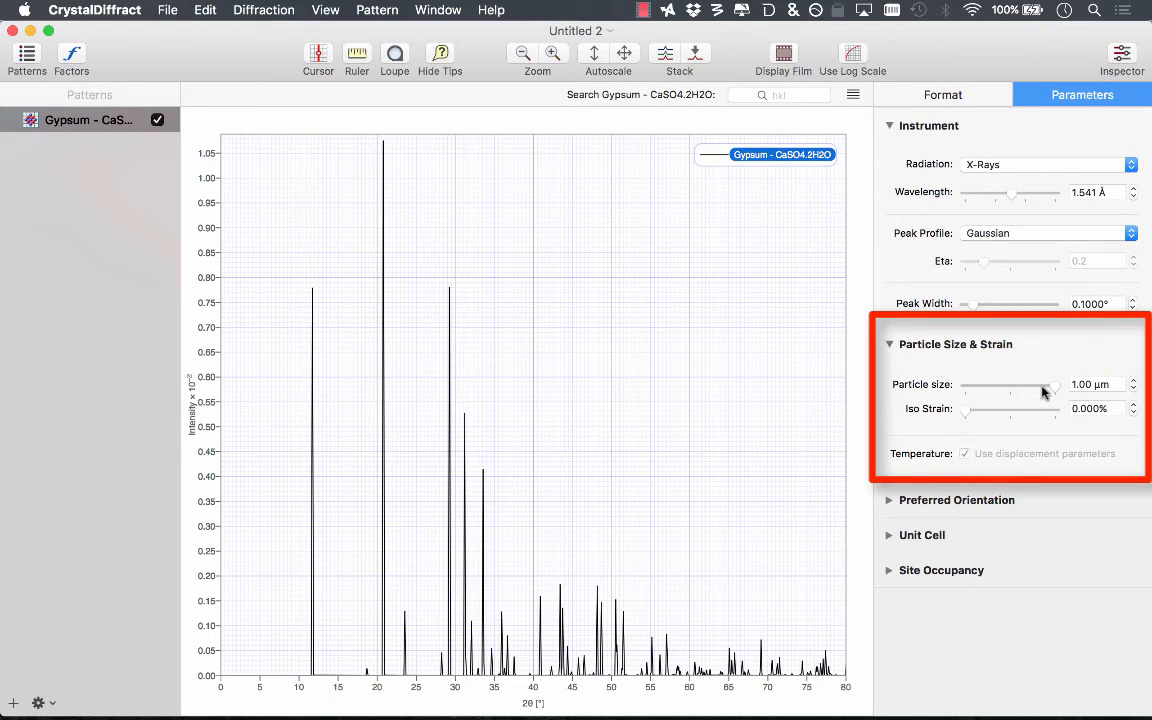
drag(1053, 392, 1086, 405)
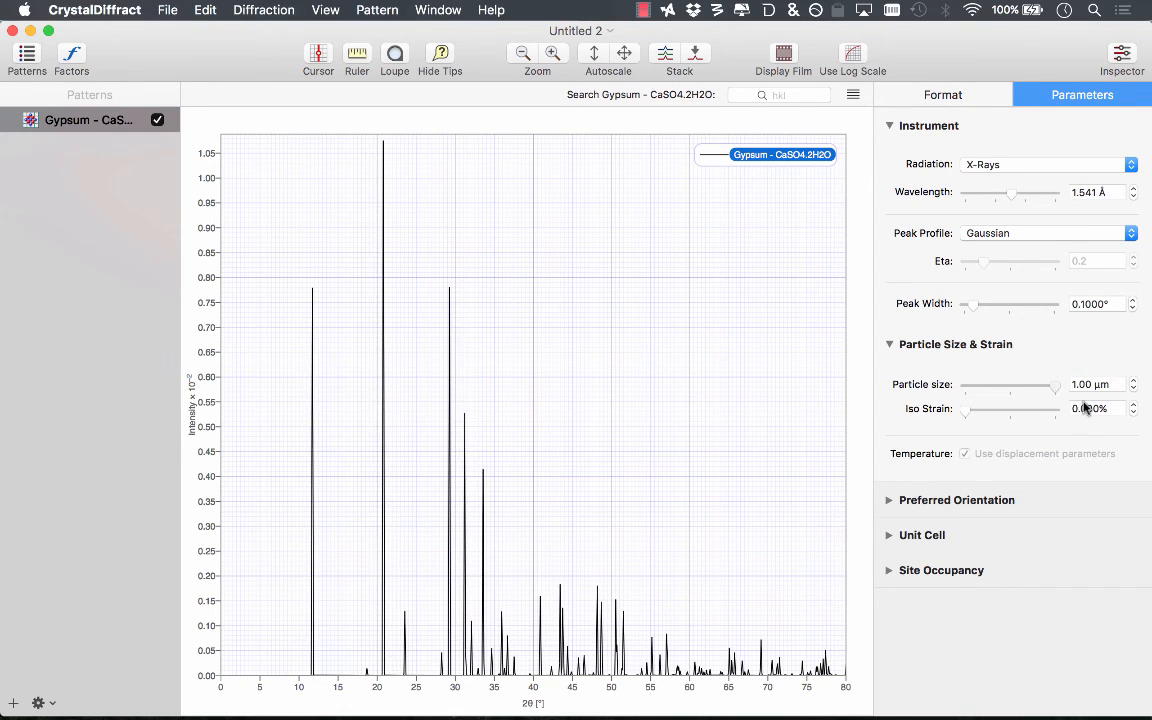
click(888, 537)
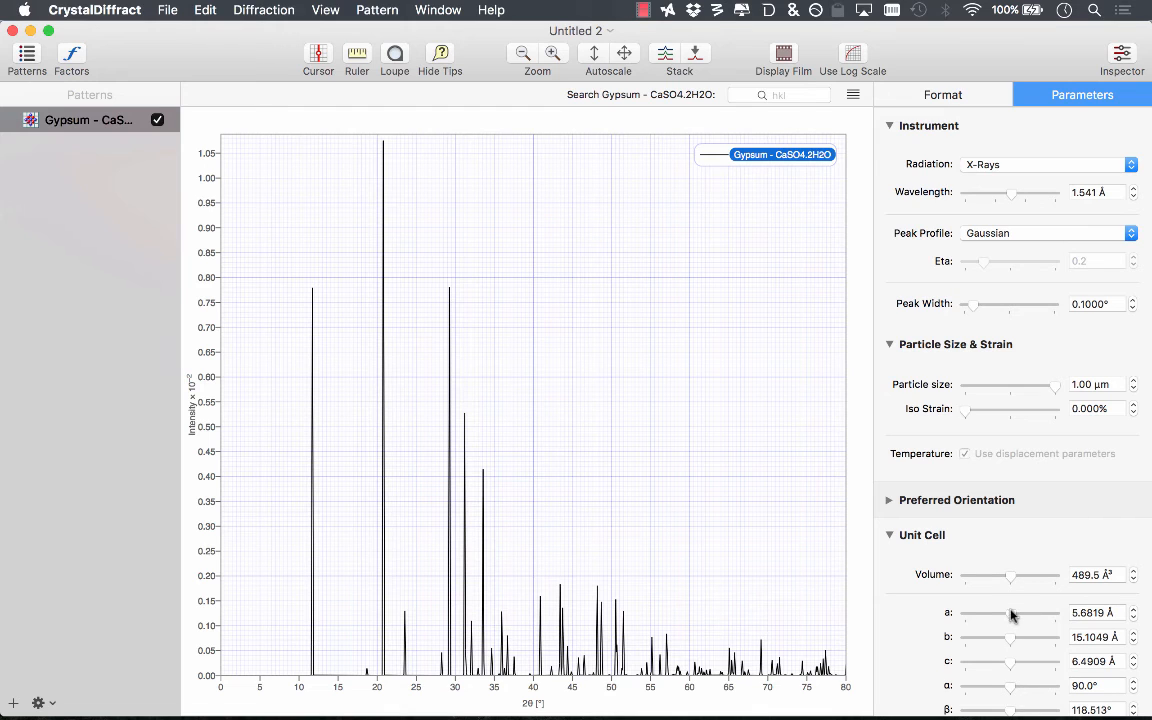
mouse_move(1013, 614)
mouse_down()
mouse_move(1002, 617)
mouse_move(1013, 617)
mouse_up()
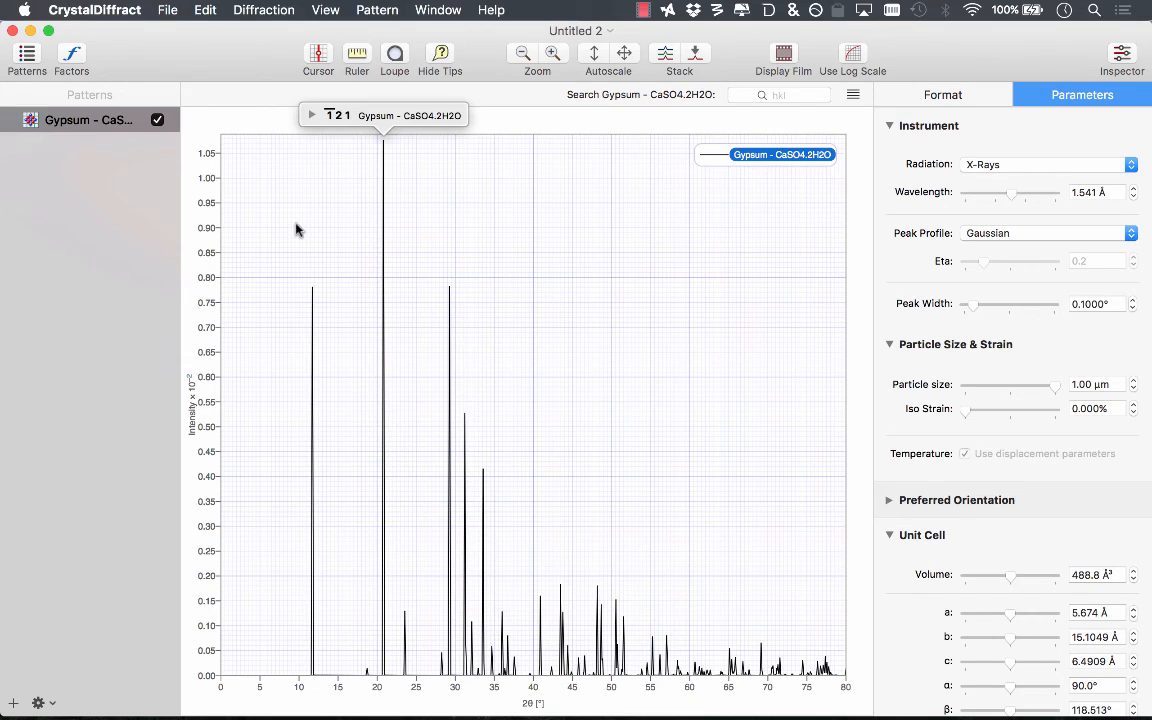
click(185, 14)
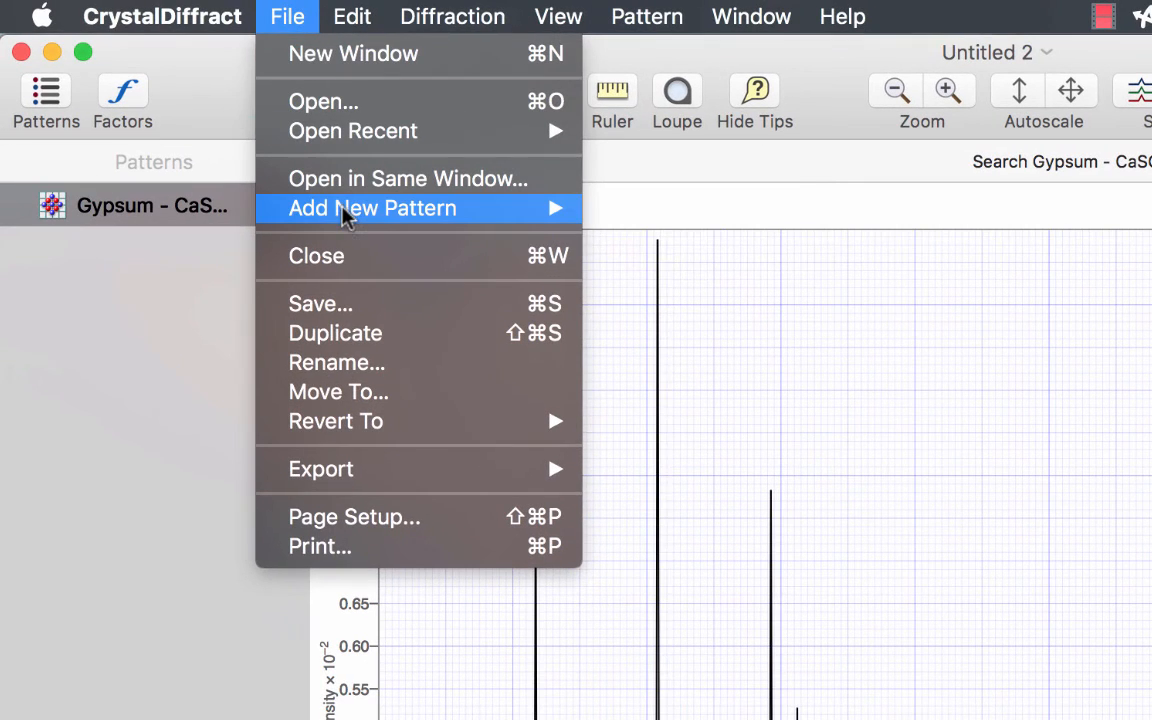
mouse_move(233, 141)
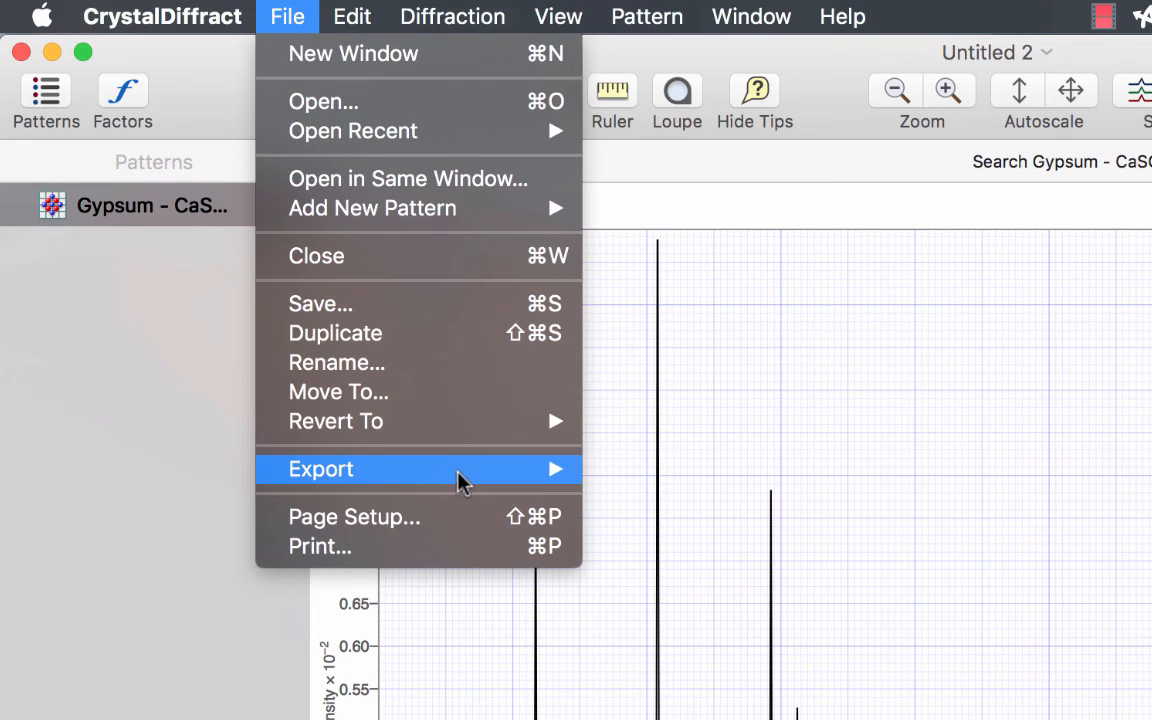
mouse_move(460, 481)
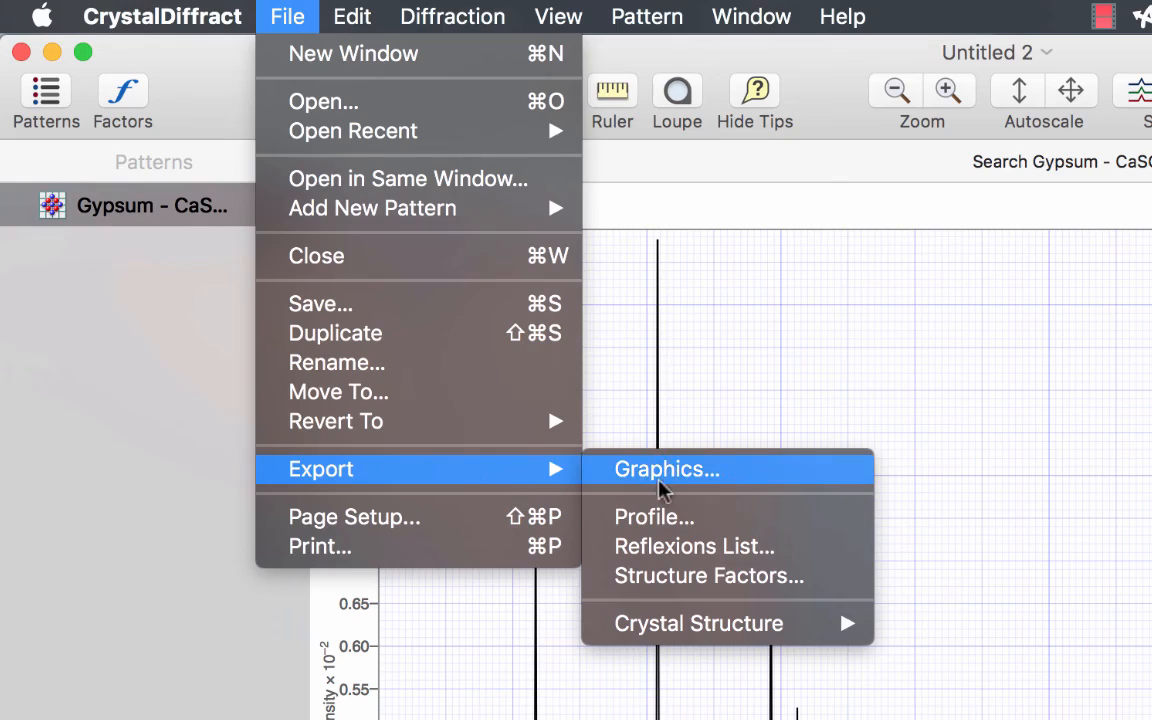
click(921, 689)
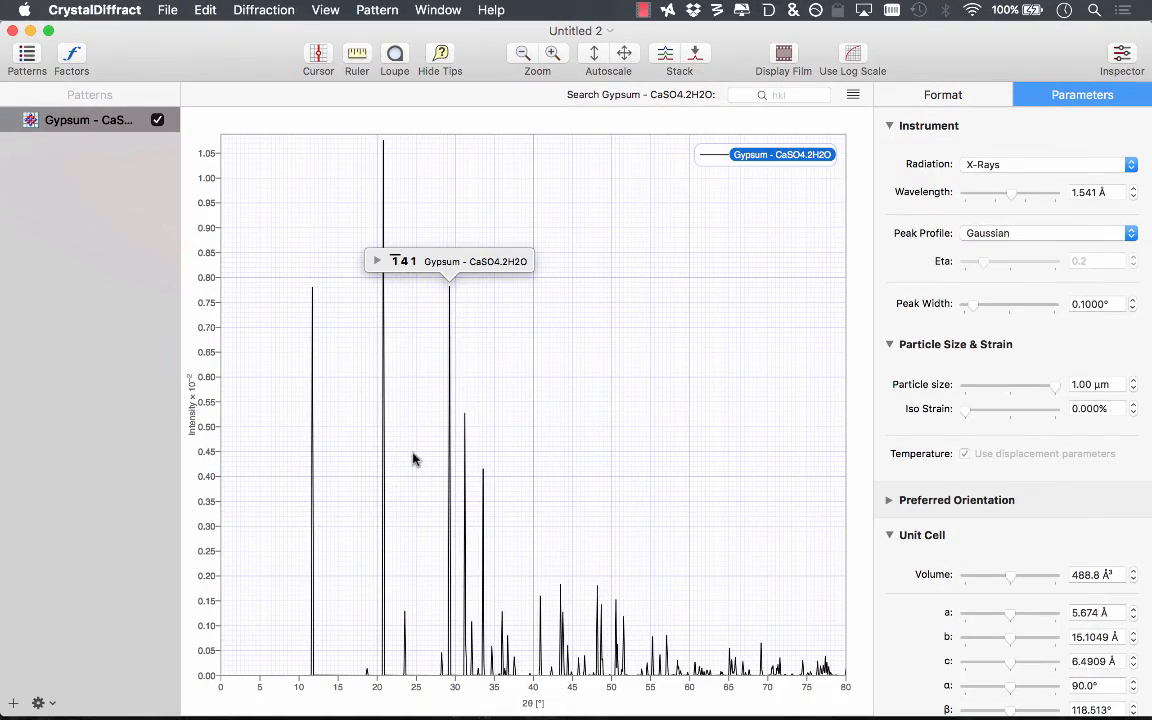